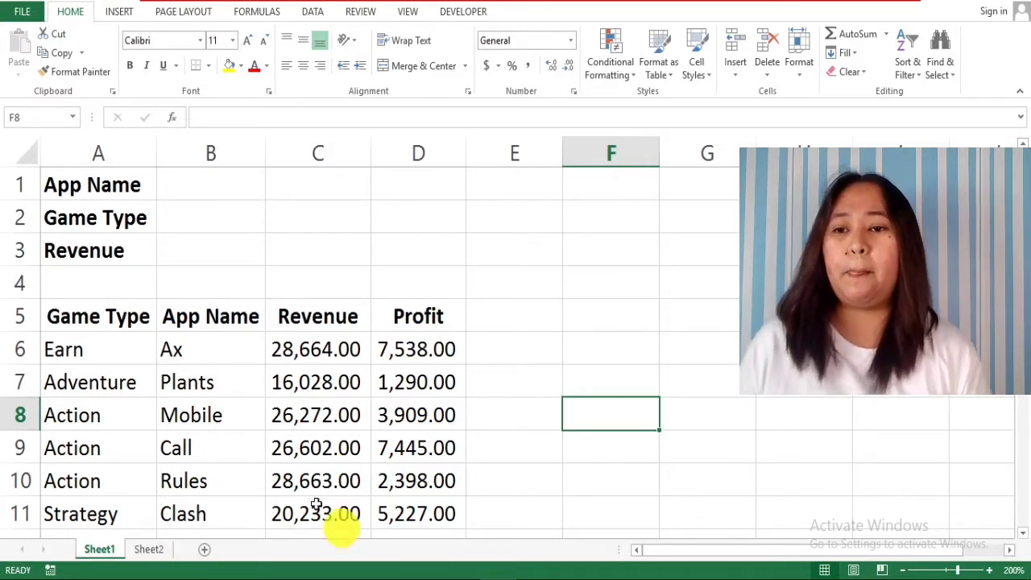
left_click(240, 188)
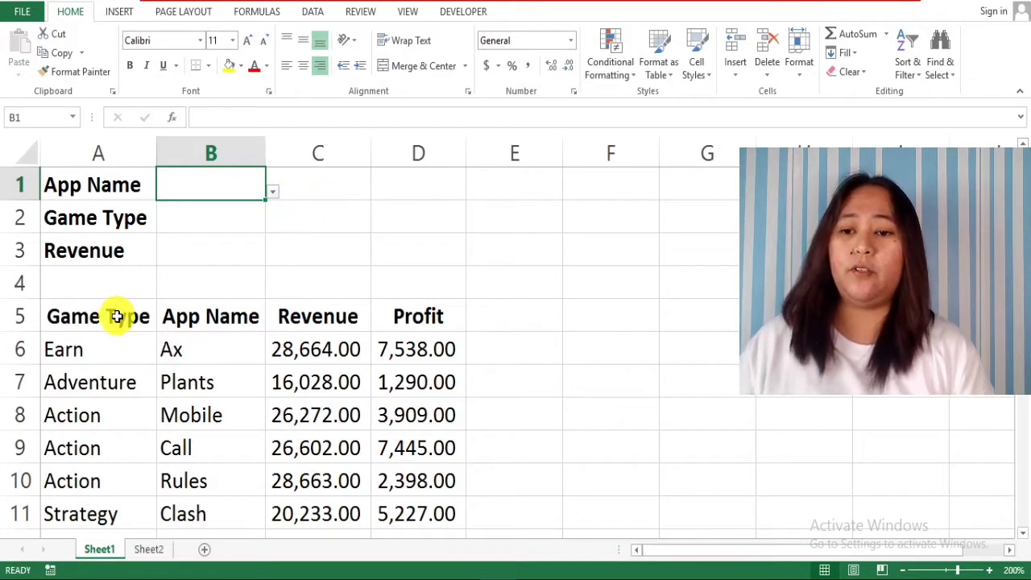
left_click_drag(120, 315, 134, 354)
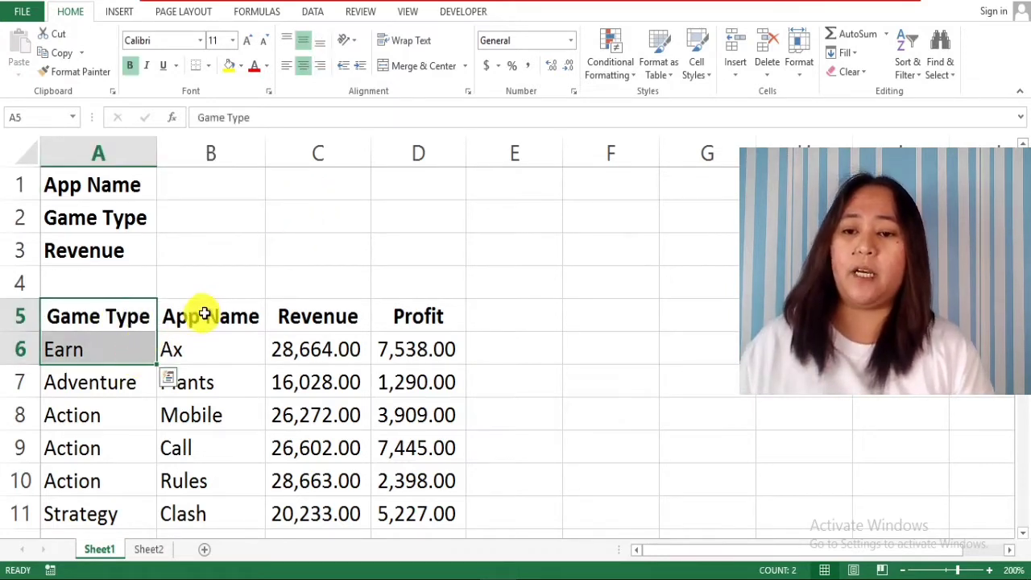
left_click_drag(205, 314, 202, 357)
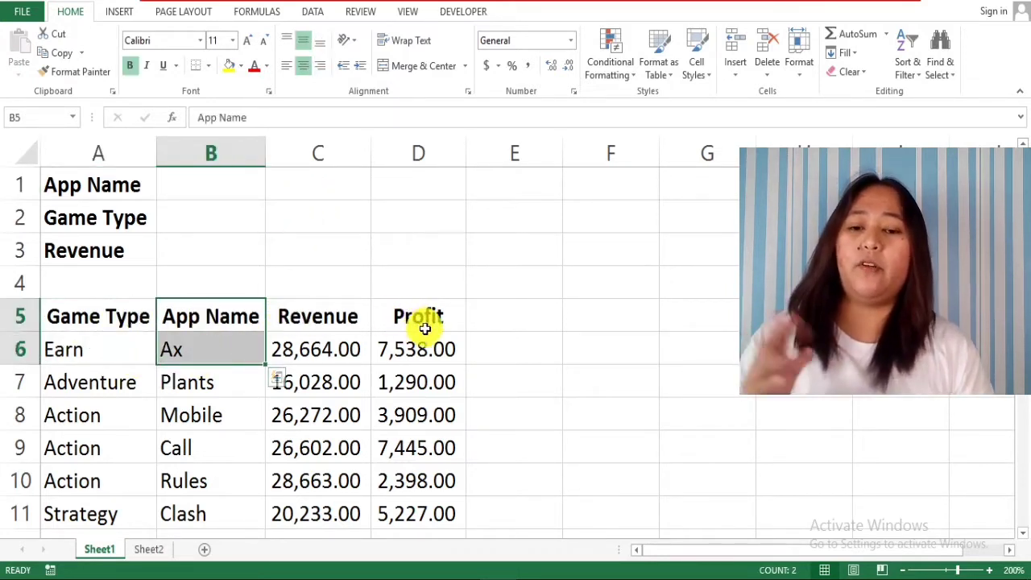
left_click_drag(72, 185, 76, 254)
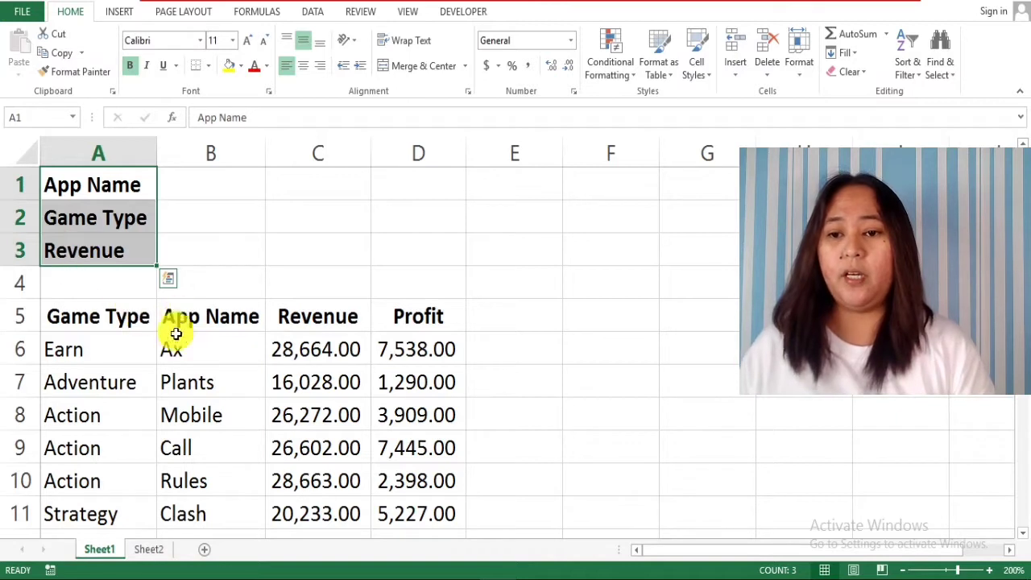
left_click(194, 199)
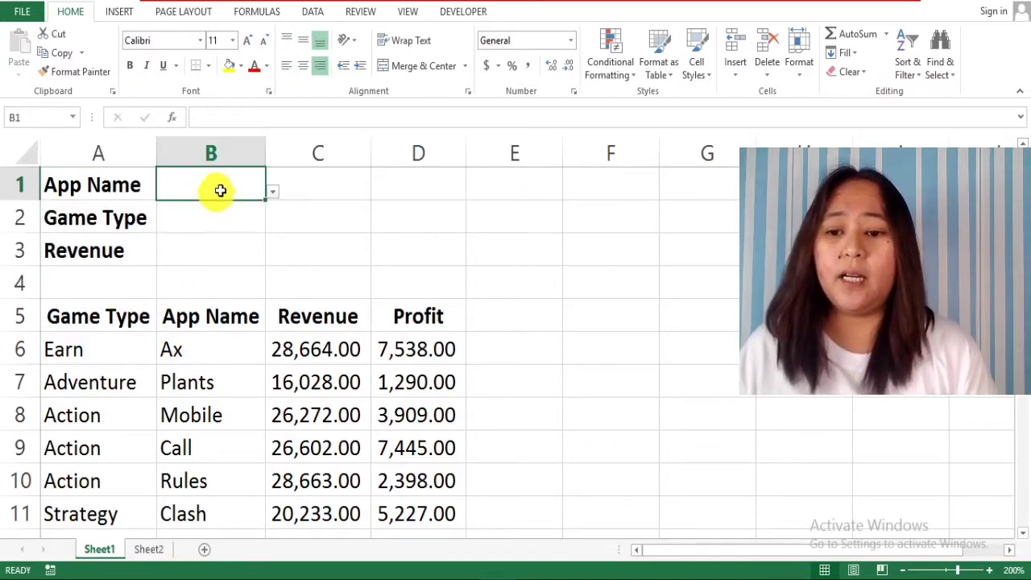
Pick Call from B1's App Name dropdown list.
left_click(273, 194)
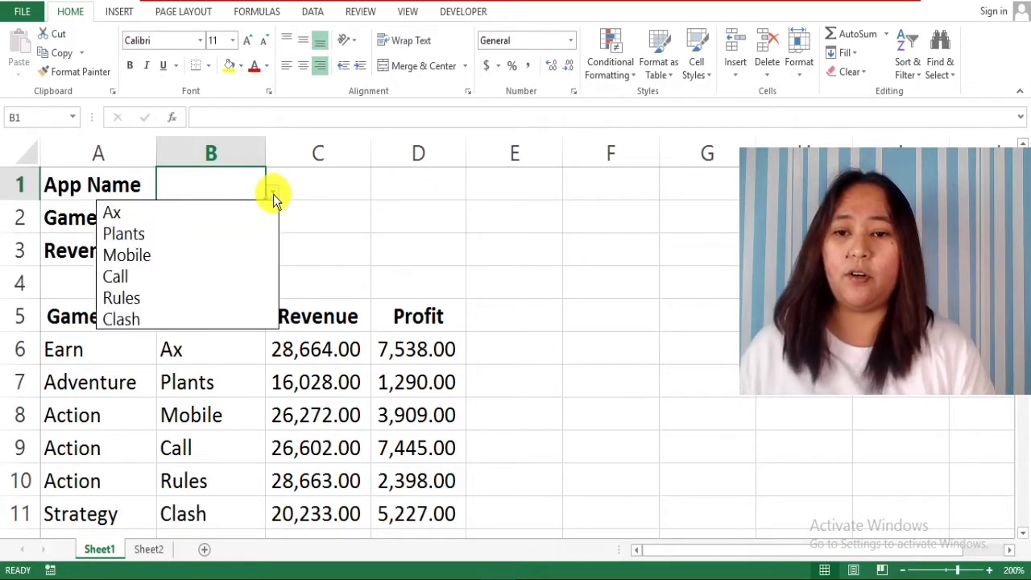
left_click(155, 271)
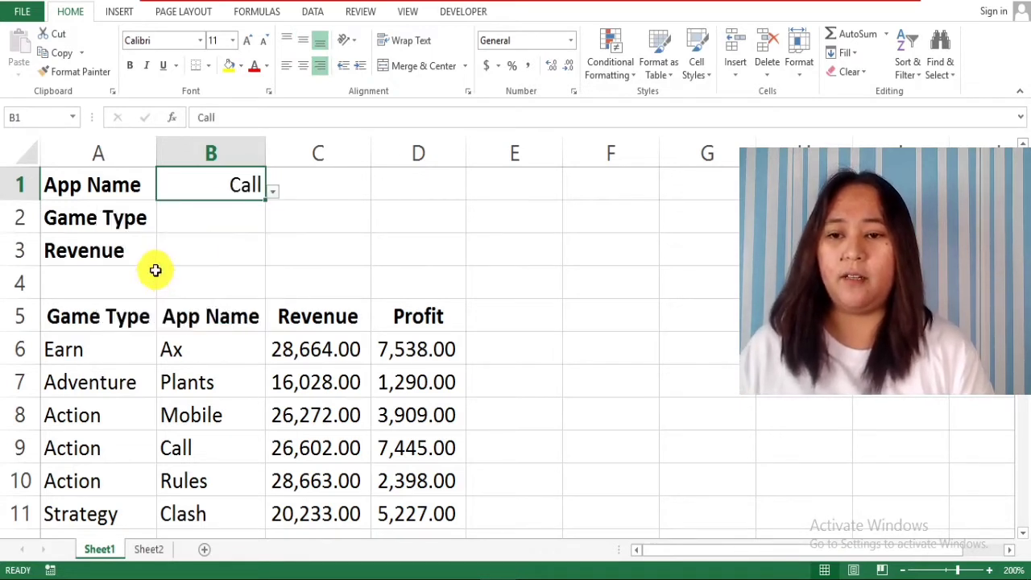
left_click(338, 219)
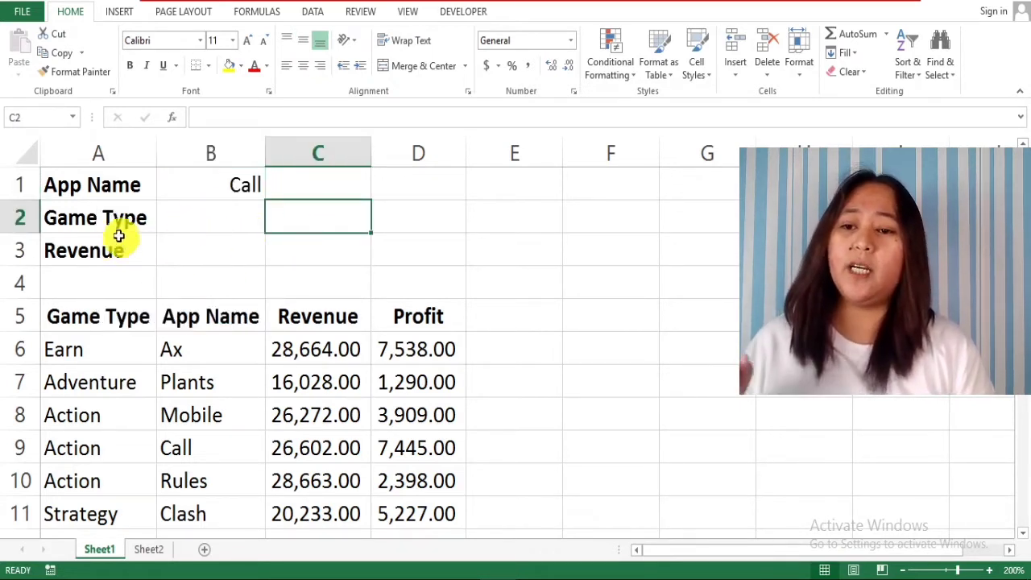
left_click(183, 224)
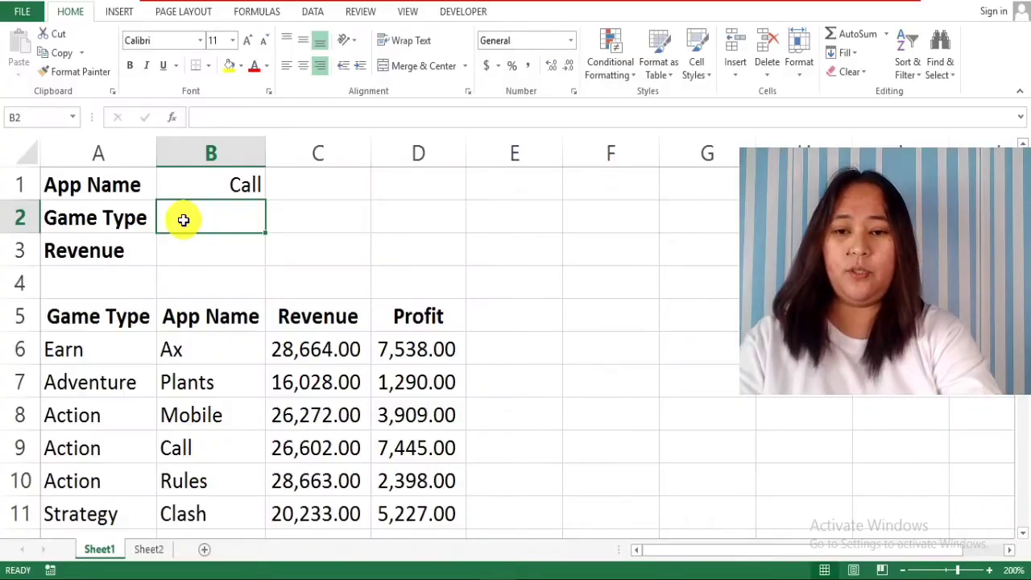
Start an =INDEX( formula in B2 from the function autocomplete list.
type("=")
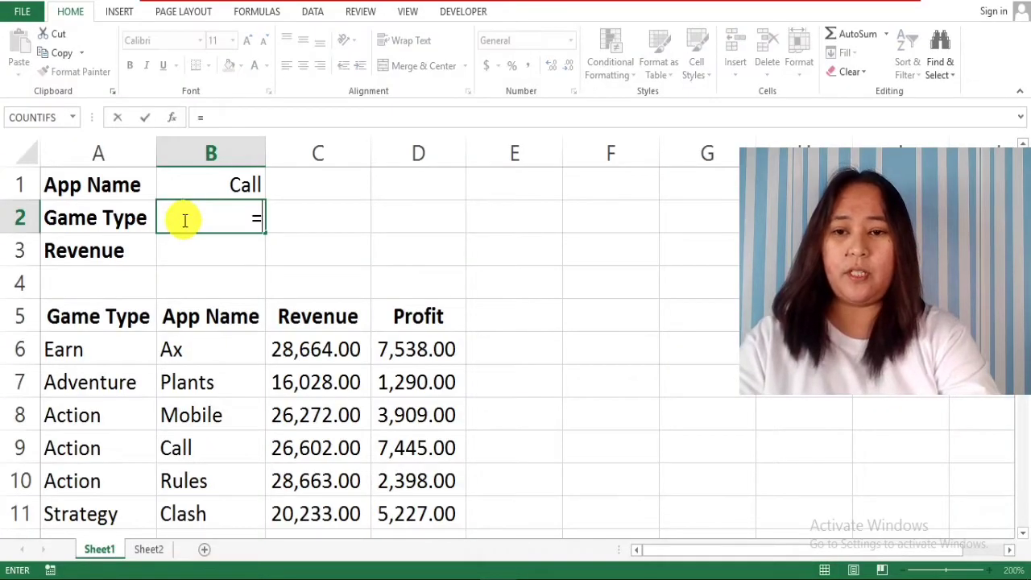
type("inde")
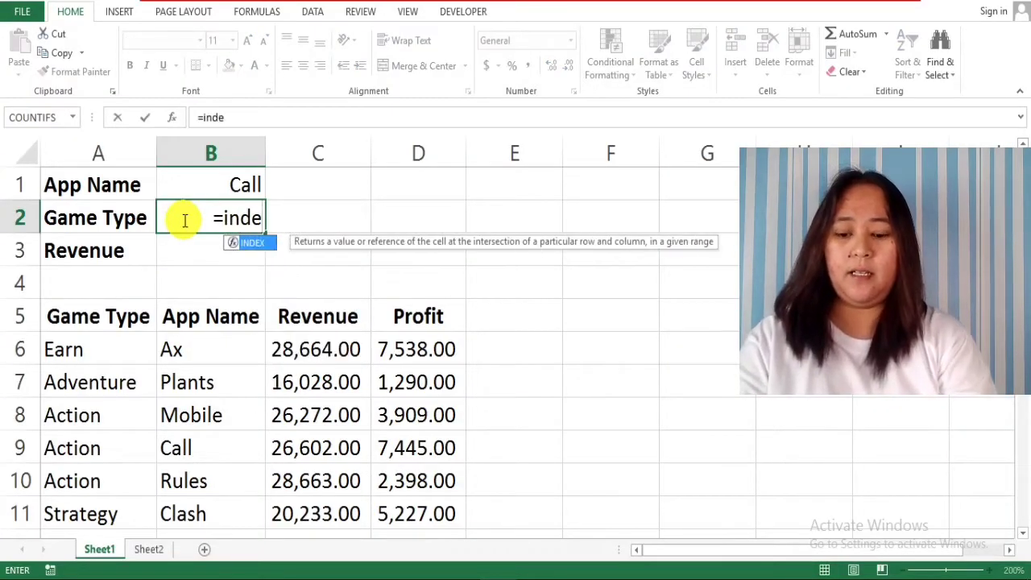
type("x")
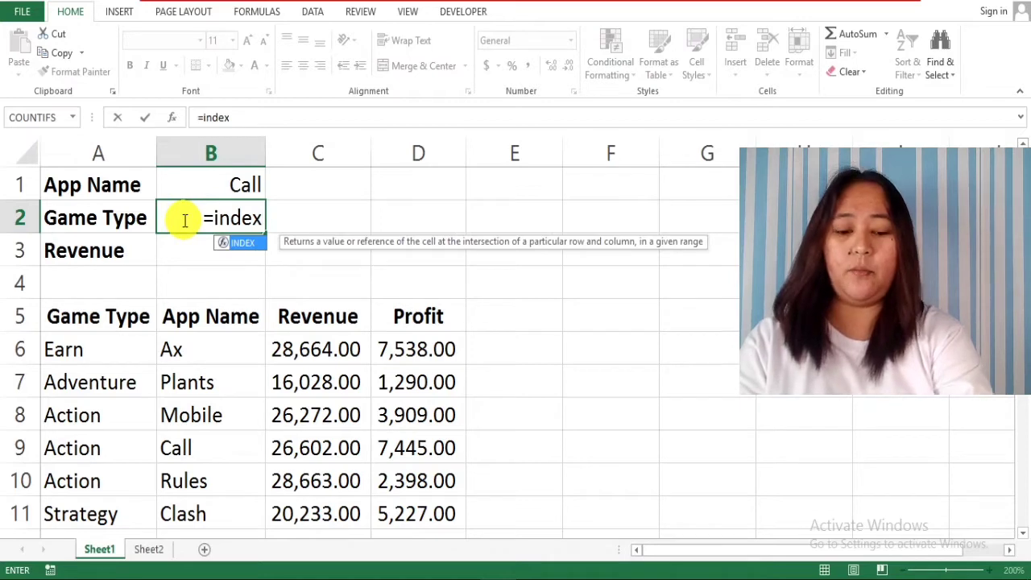
double_click(248, 239)
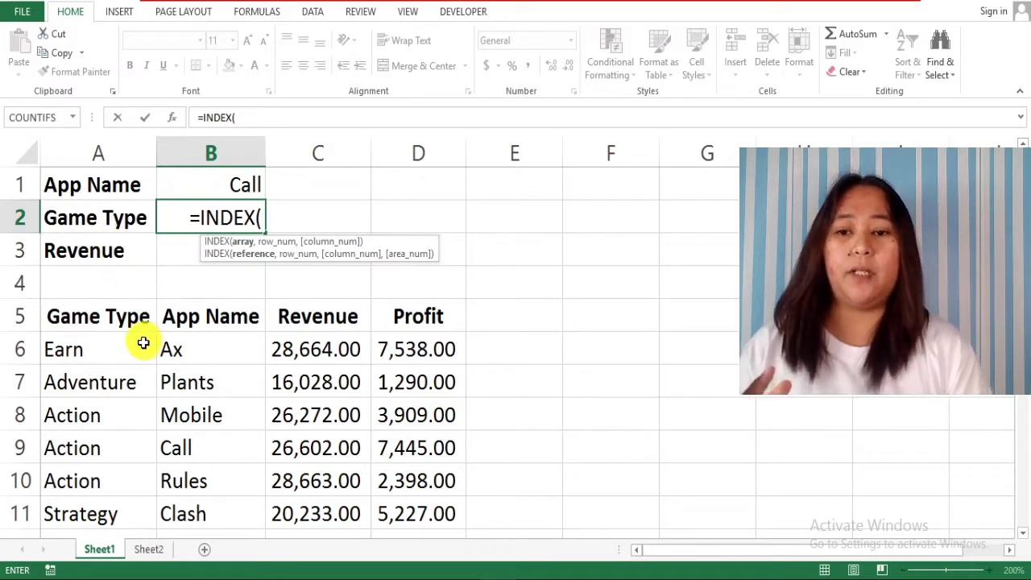
Complete B2 as =INDEX(A6:A11,4) so it returns Action.
left_click_drag(109, 351, 110, 516)
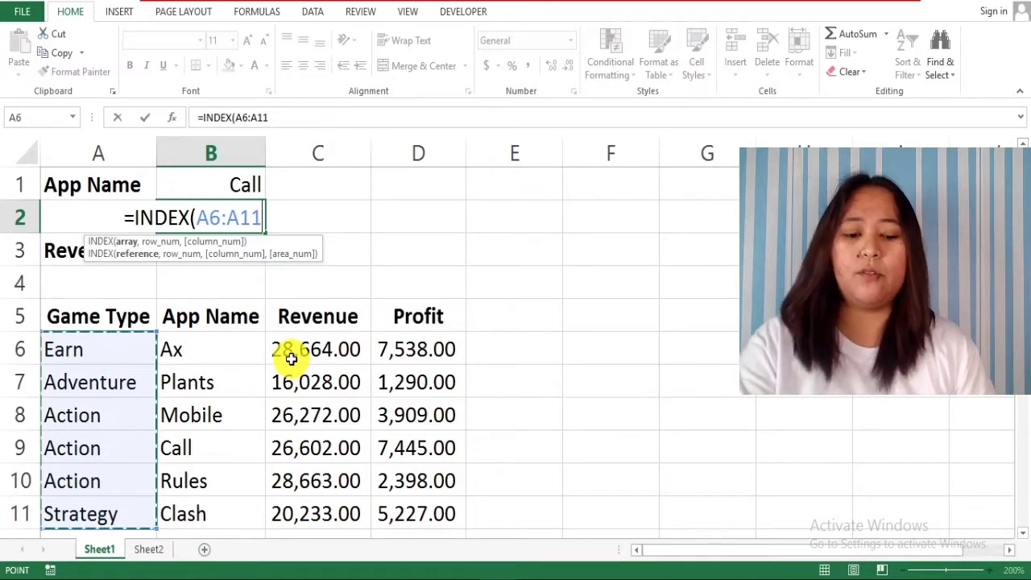
type(",")
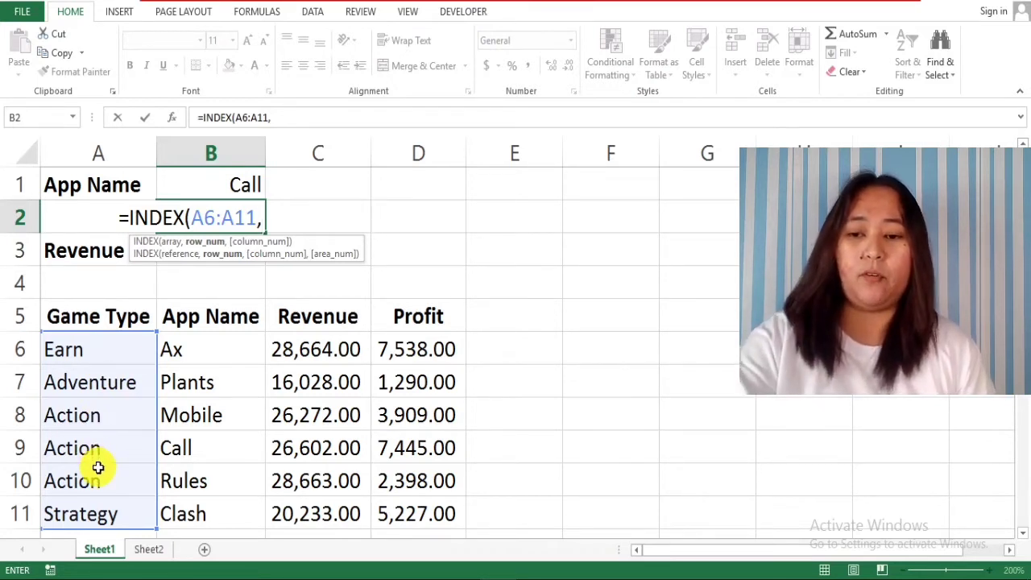
type("4")
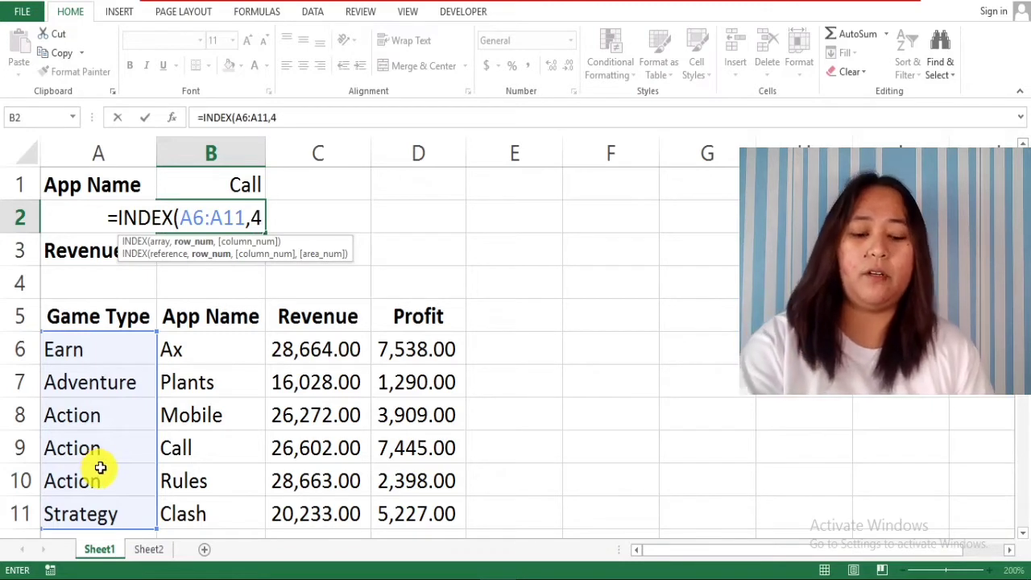
type(")")
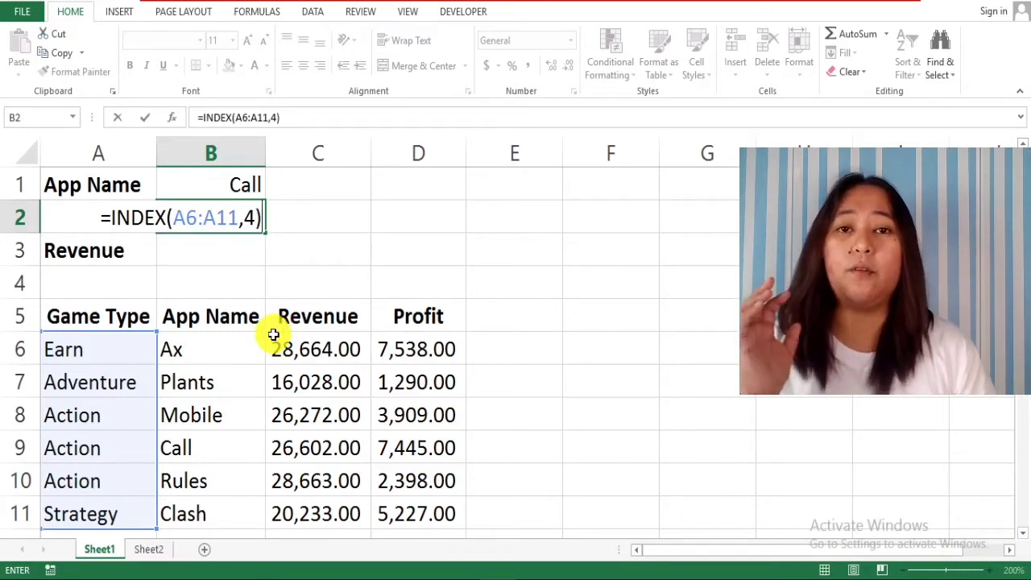
key("Return")
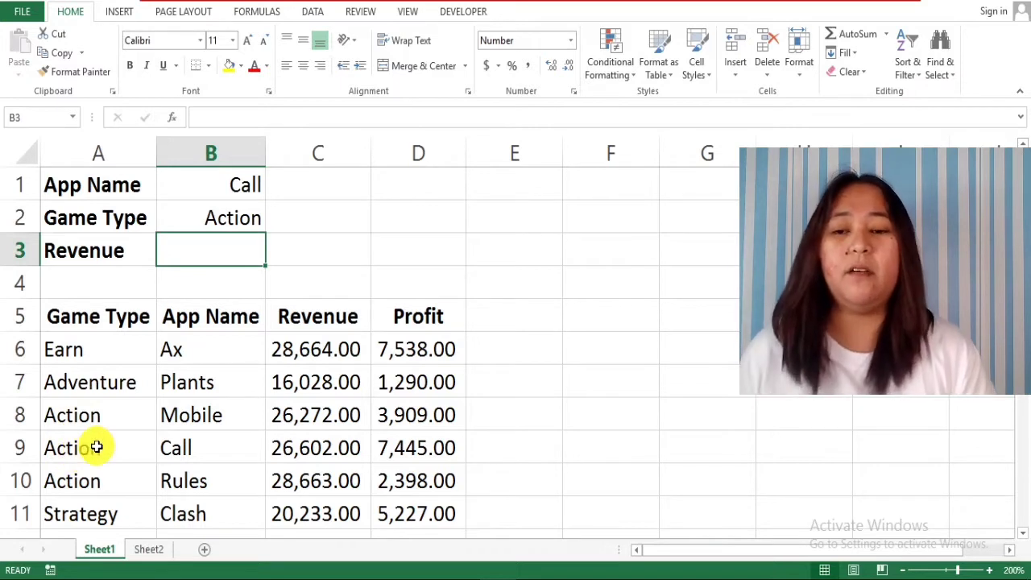
Add a column argument of 1 to B2's formula, making =INDEX(A6:A11,4,1).
left_click(228, 221)
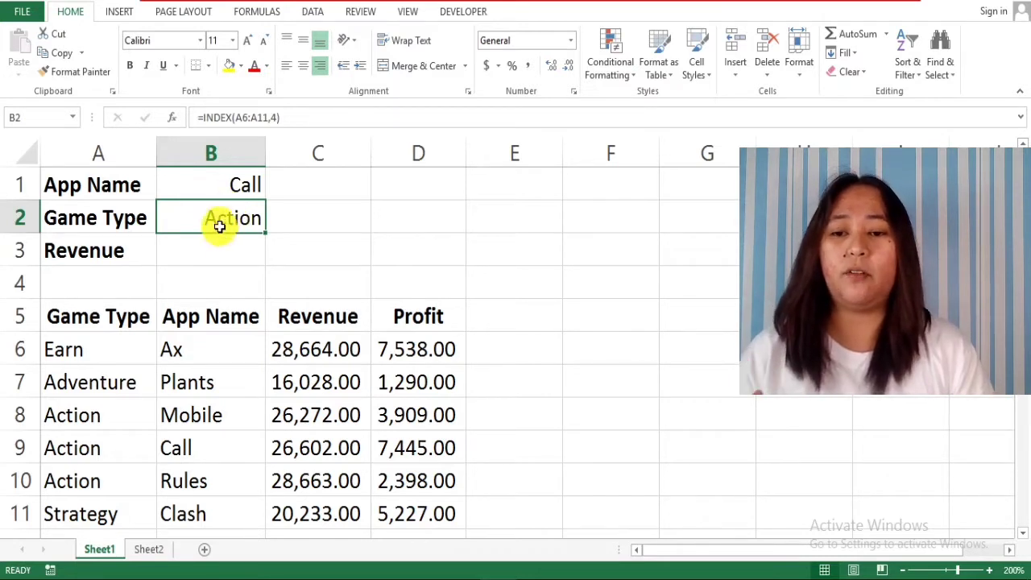
double_click(219, 219)
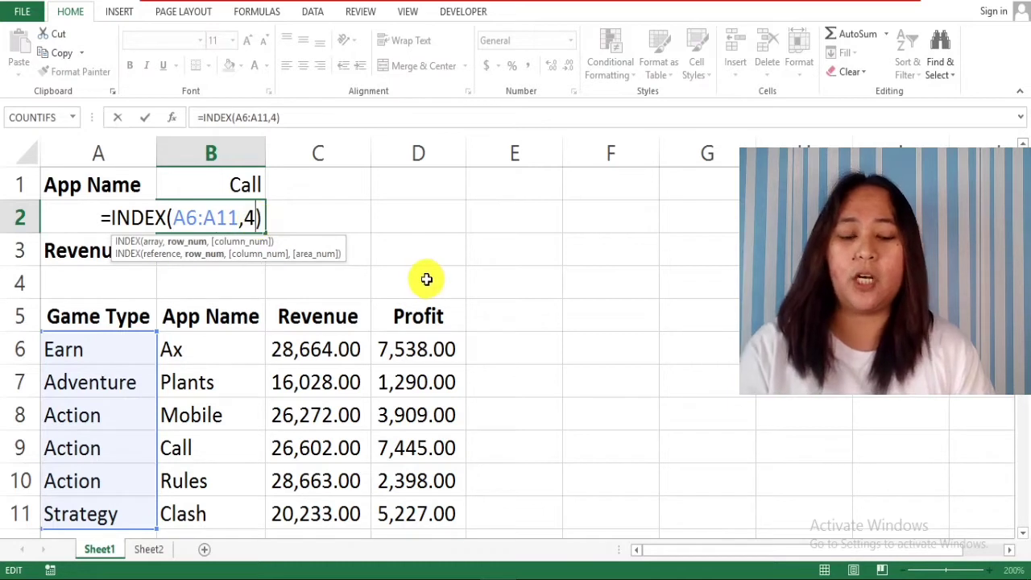
type(",")
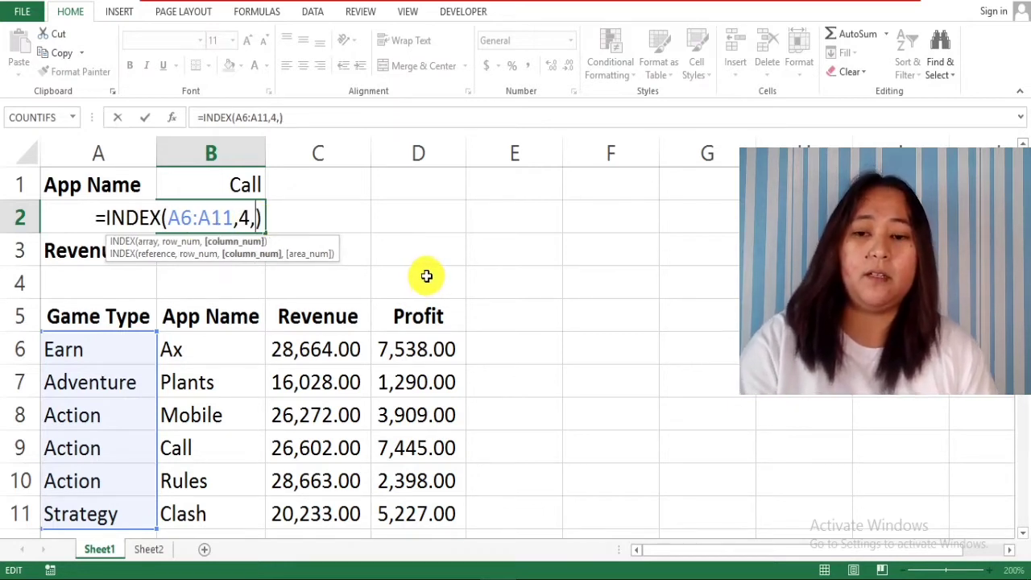
type("1")
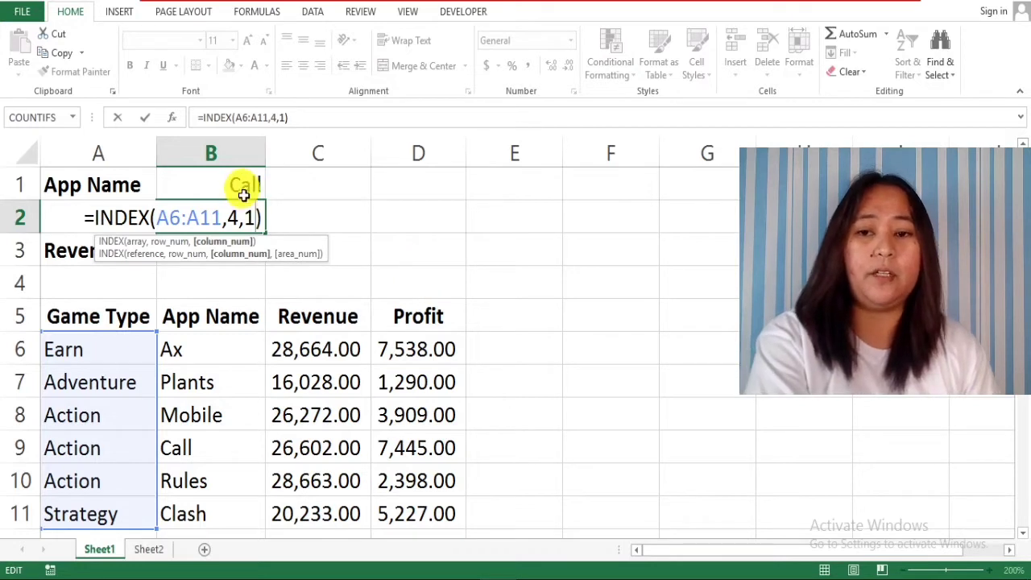
key("Return")
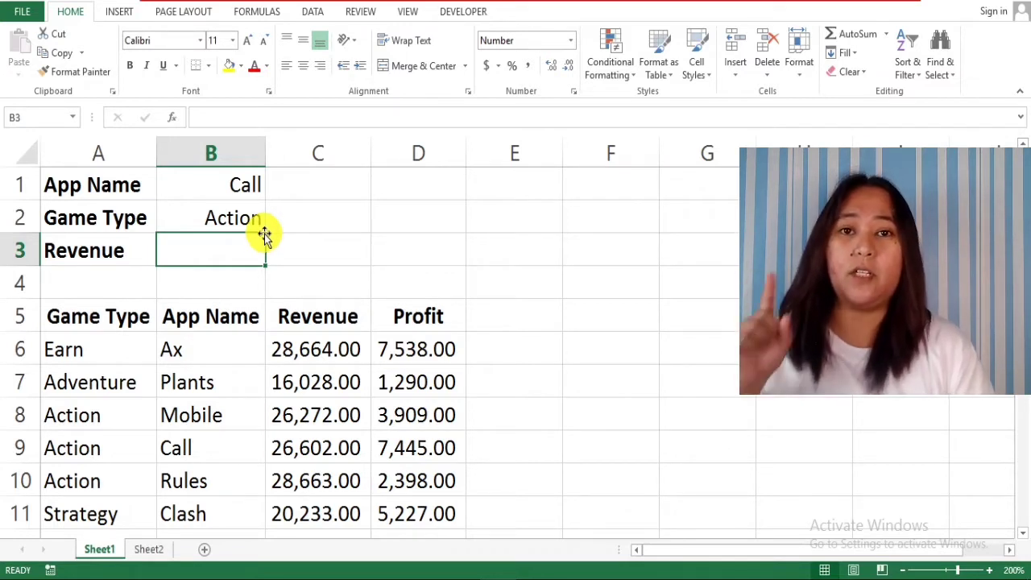
Change B2's column argument to 2, which produces a #REF! error.
left_click(210, 218)
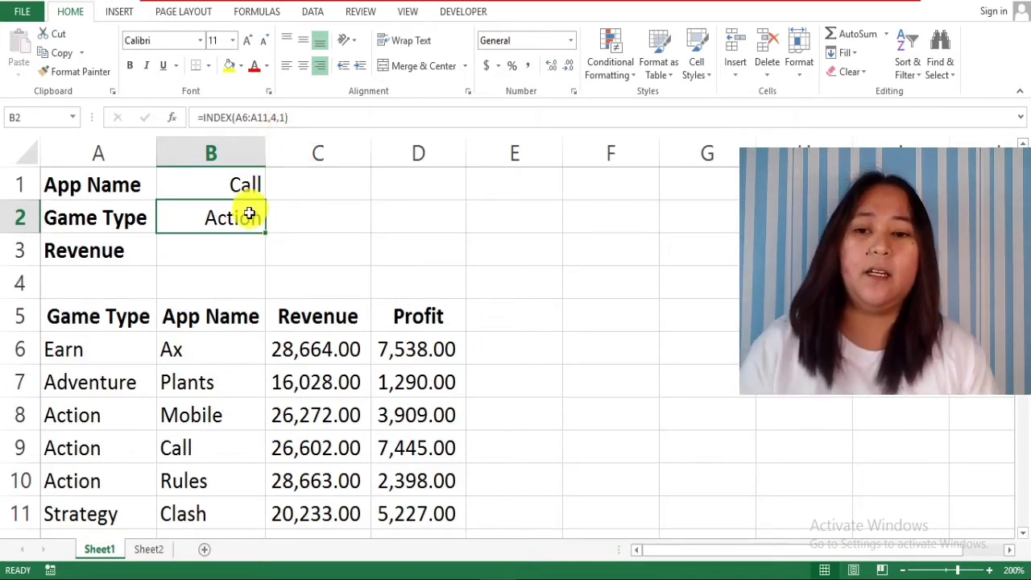
double_click(248, 212)
double_click(249, 216)
type("2")
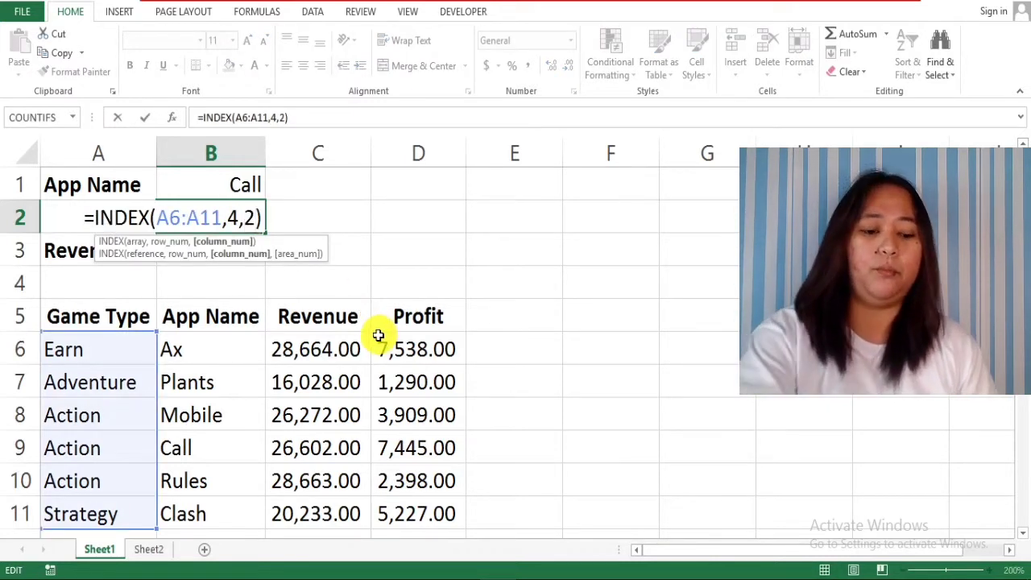
key("Return")
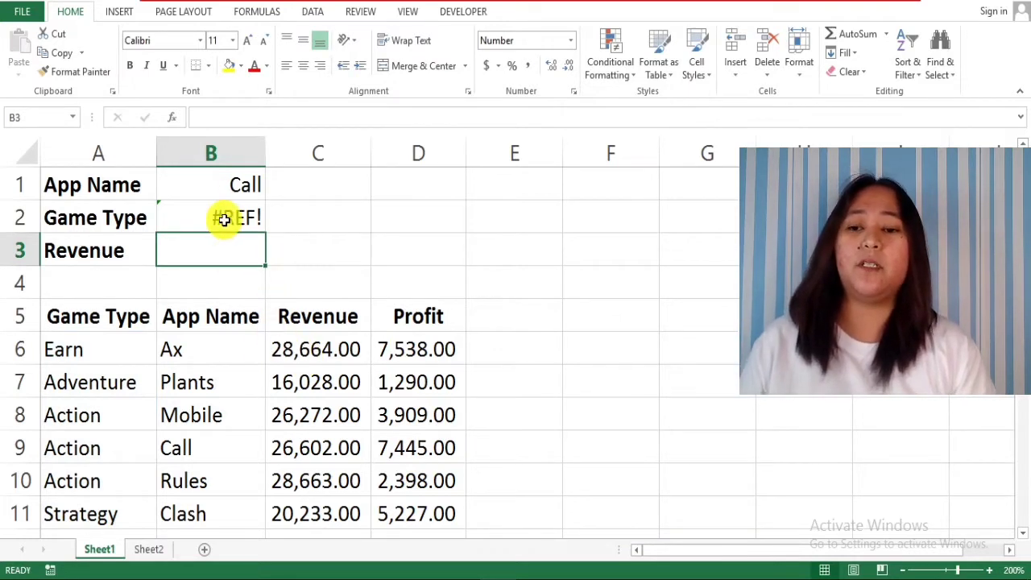
double_click(224, 219)
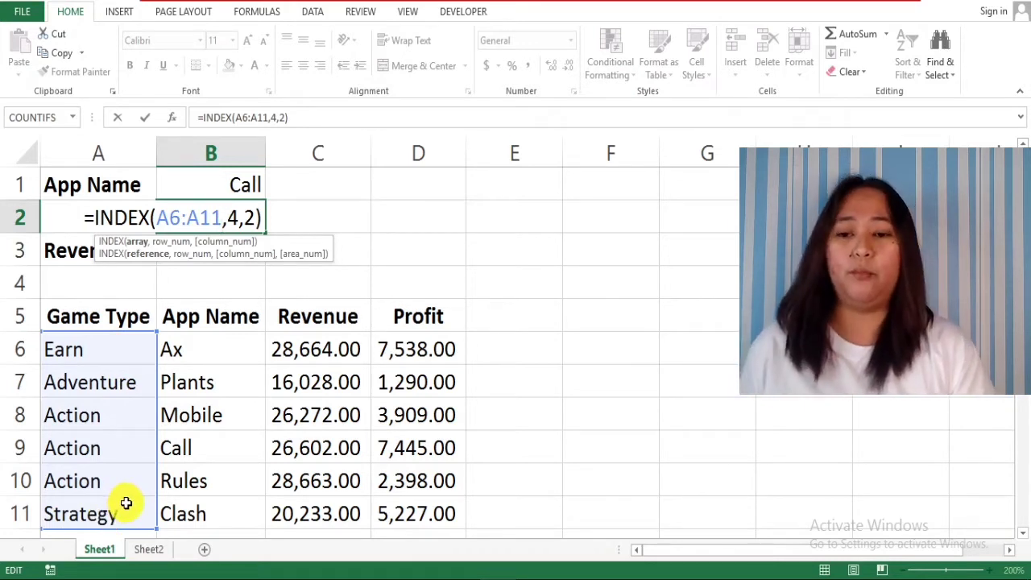
Change B2's column argument from 2 back to 1 so it shows Action.
left_click(251, 218)
key("BackSpace")
type("1")
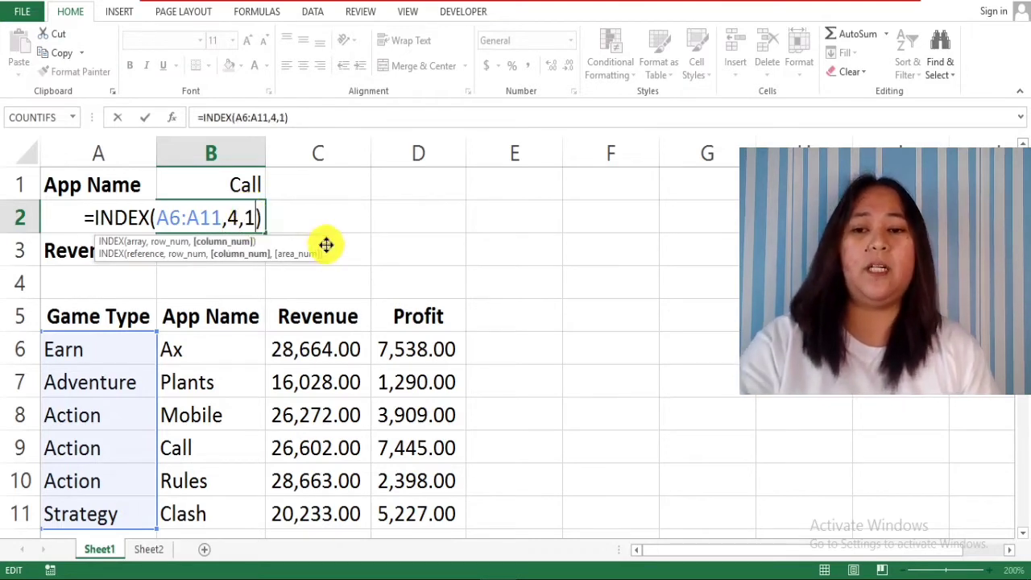
key("Return")
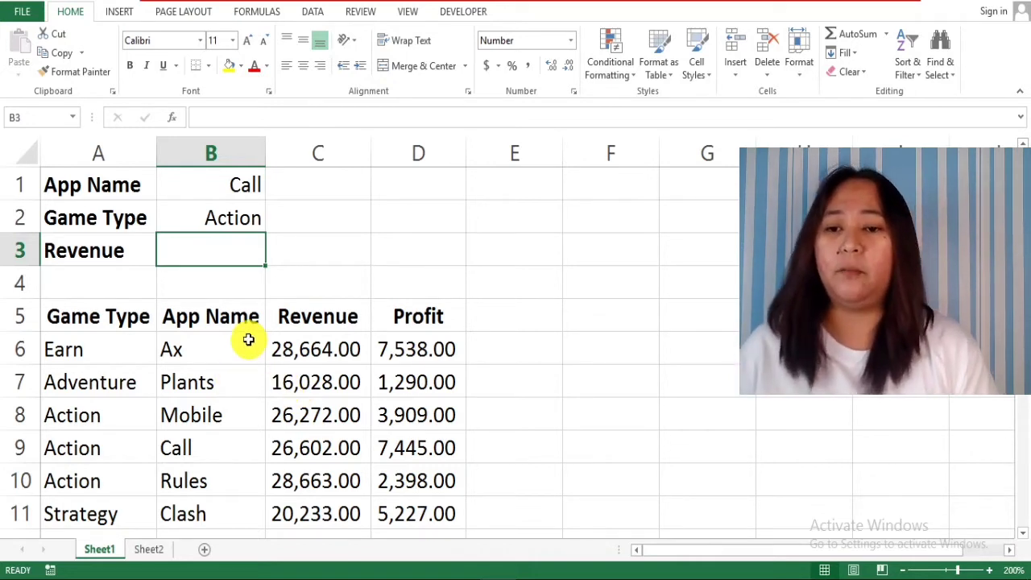
left_click(342, 220)
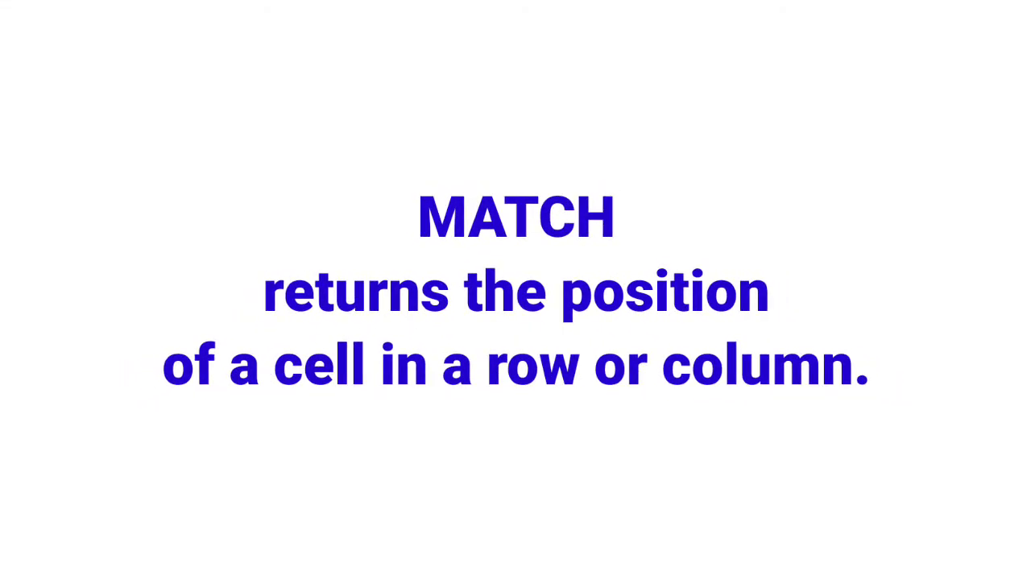
Enter =MATCH(B1,B6:B11,0) in C2, returning position 4 for Call.
type("=ma")
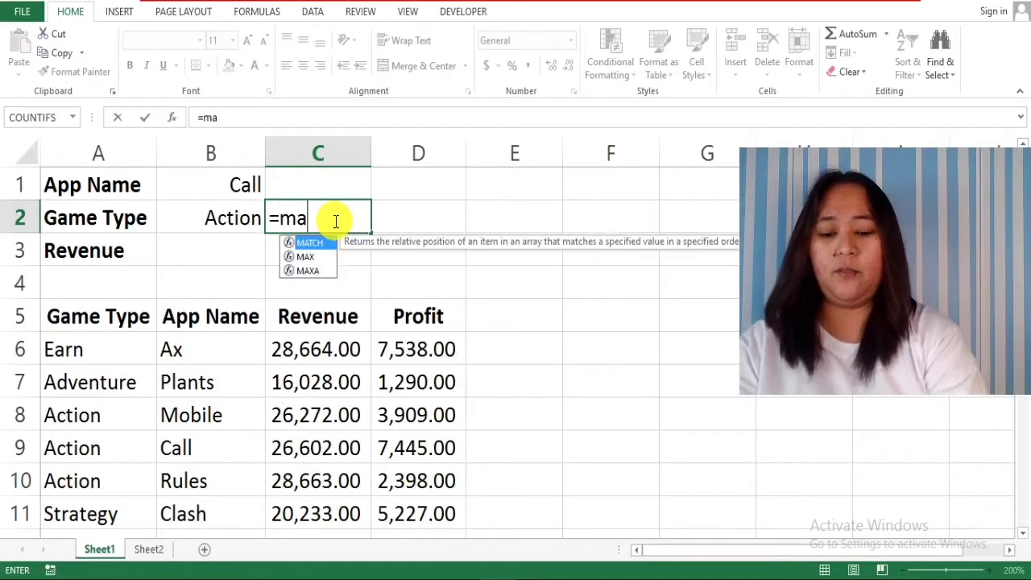
type("tc")
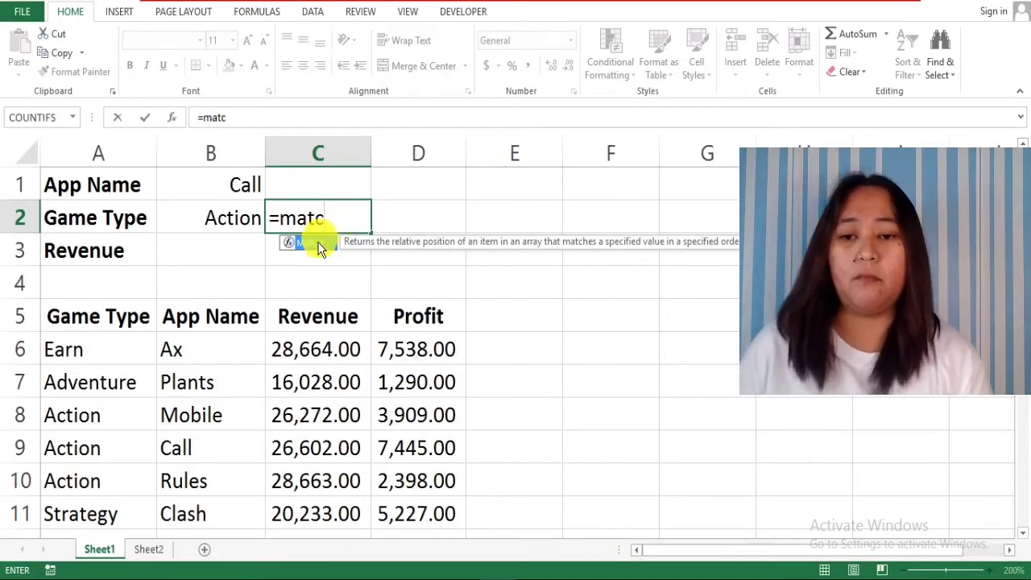
double_click(313, 245)
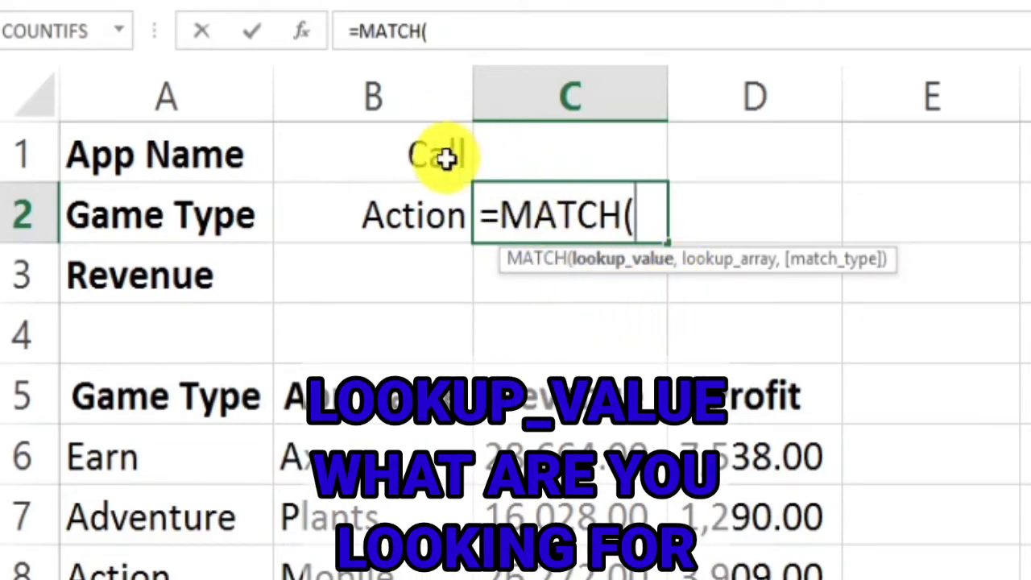
left_click(422, 146)
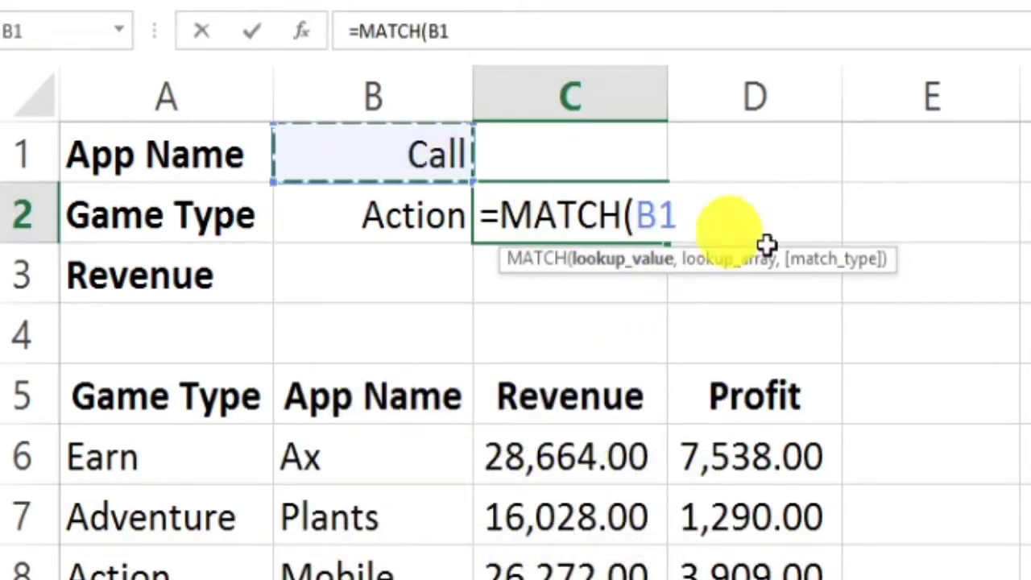
type(",")
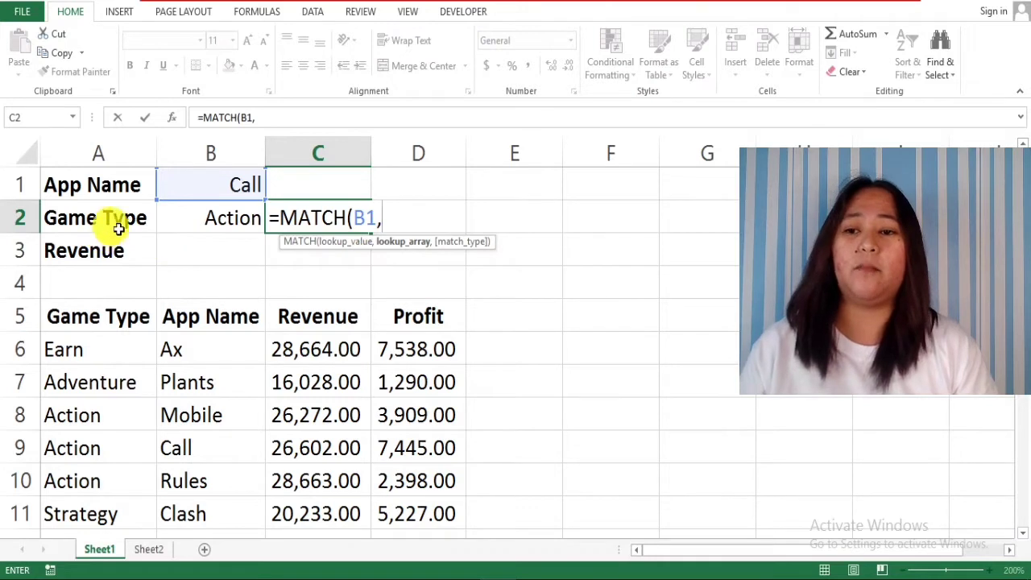
left_click(325, 208)
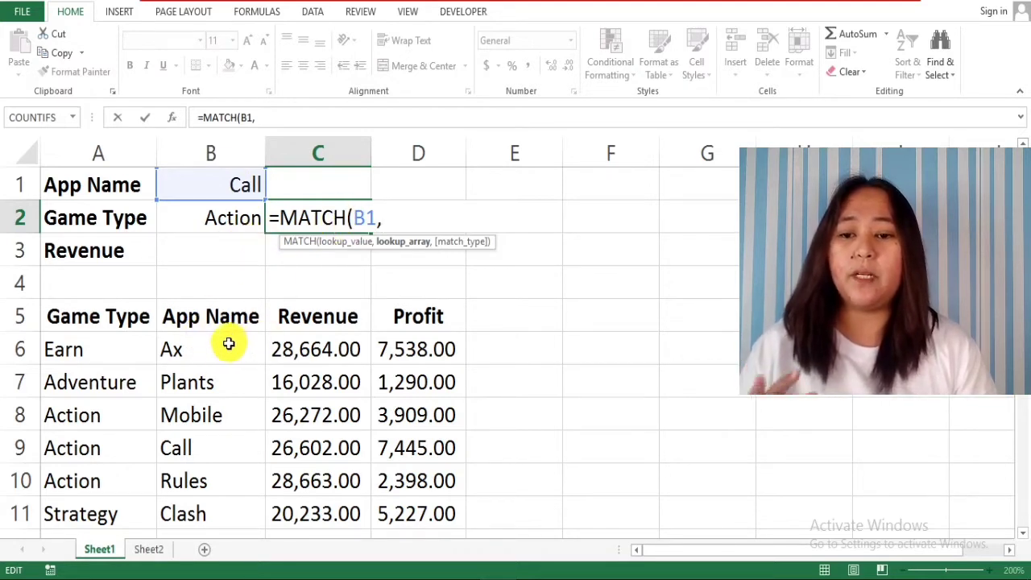
left_click_drag(227, 345, 233, 505)
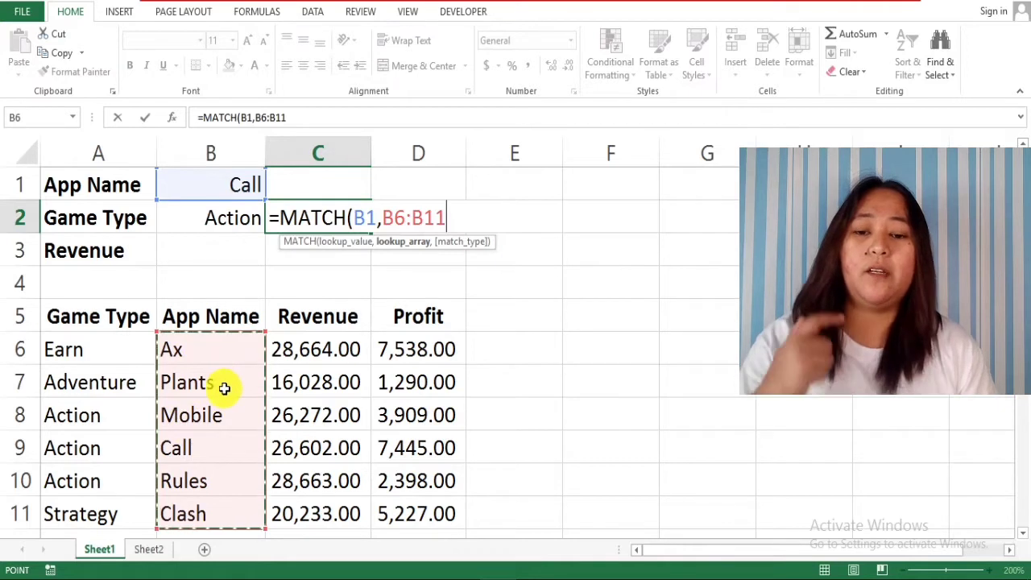
type(",")
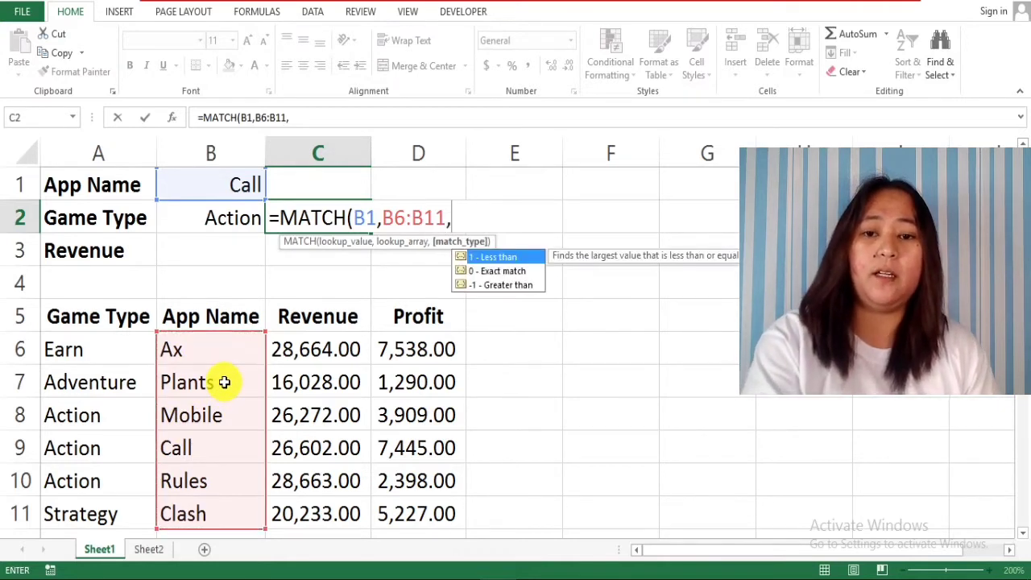
type("0)")
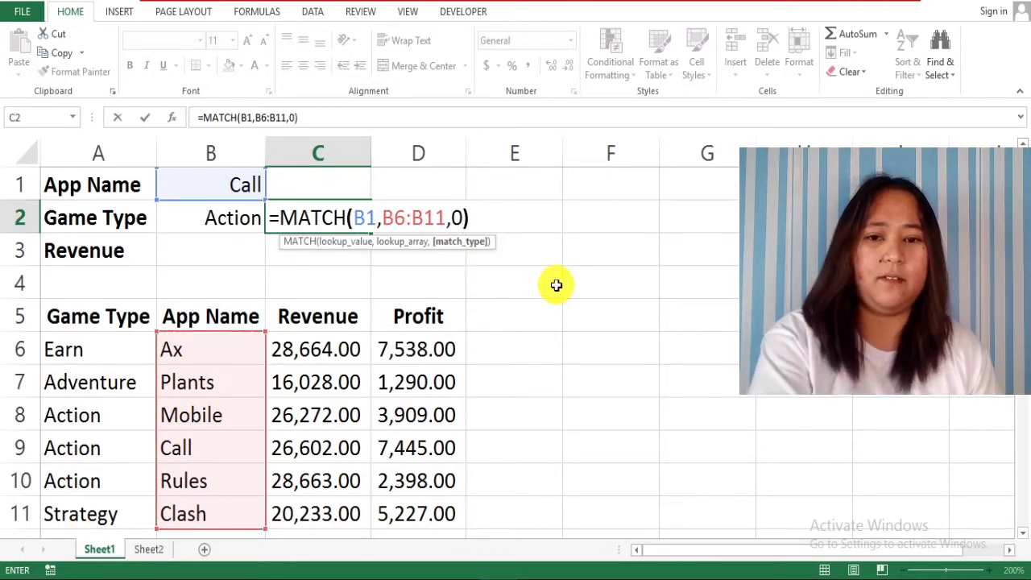
key("Return")
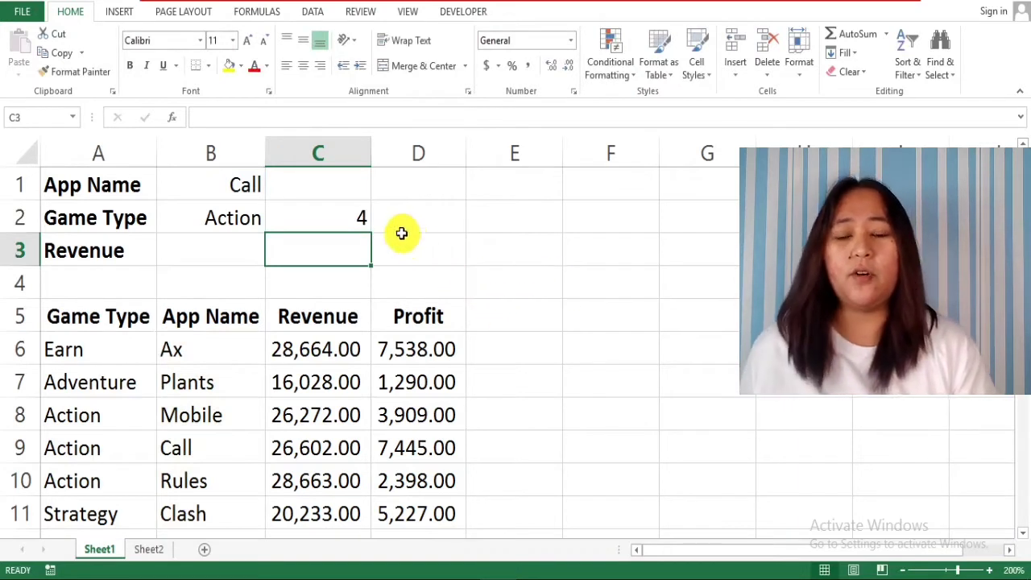
left_click(355, 218)
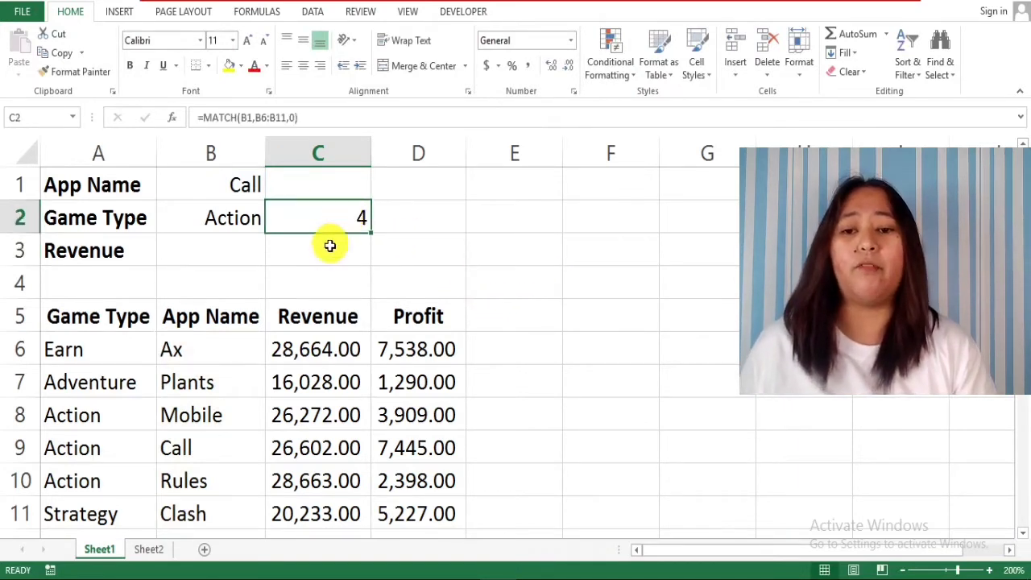
left_click(214, 219)
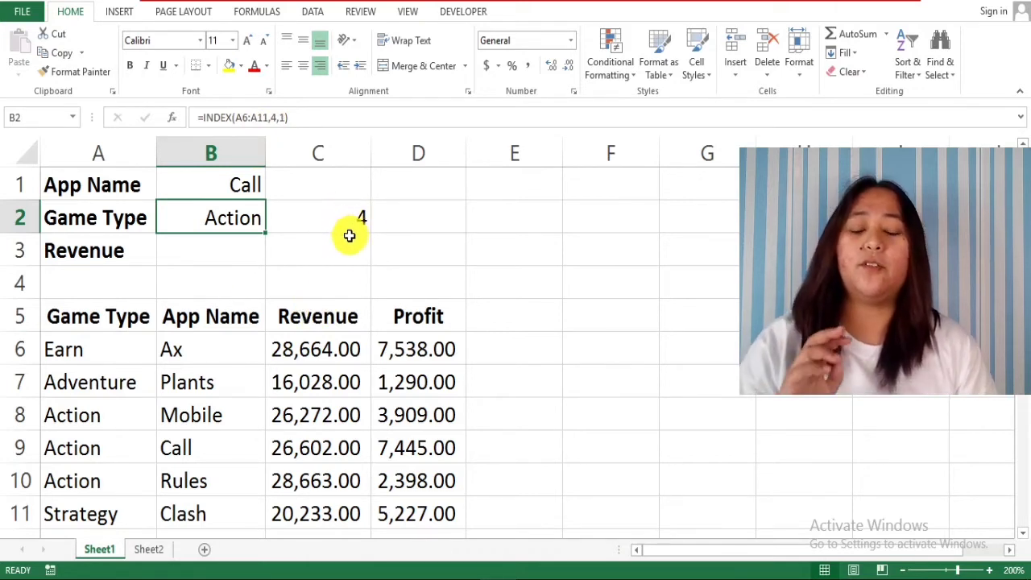
left_click(347, 226)
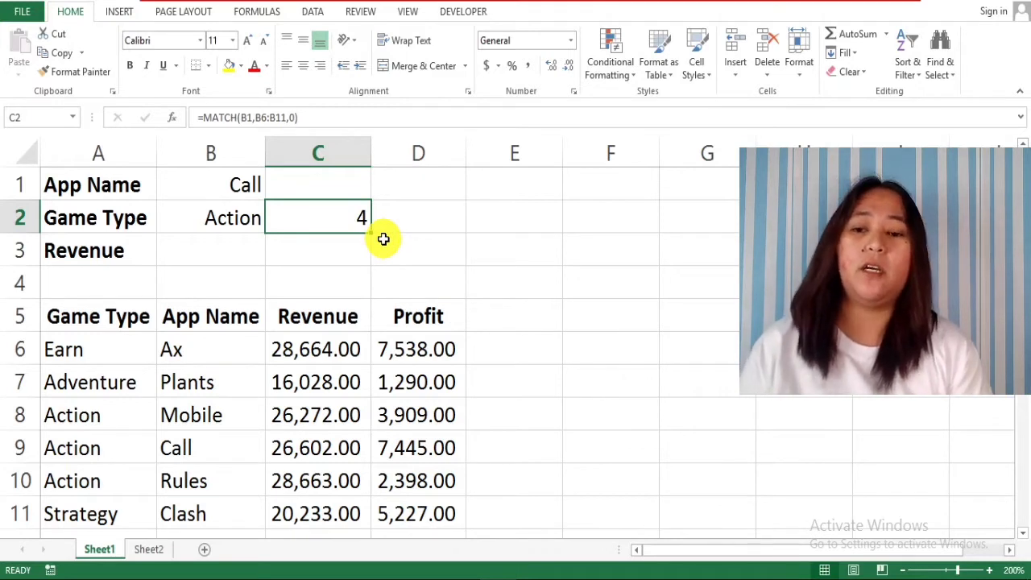
left_click(230, 216)
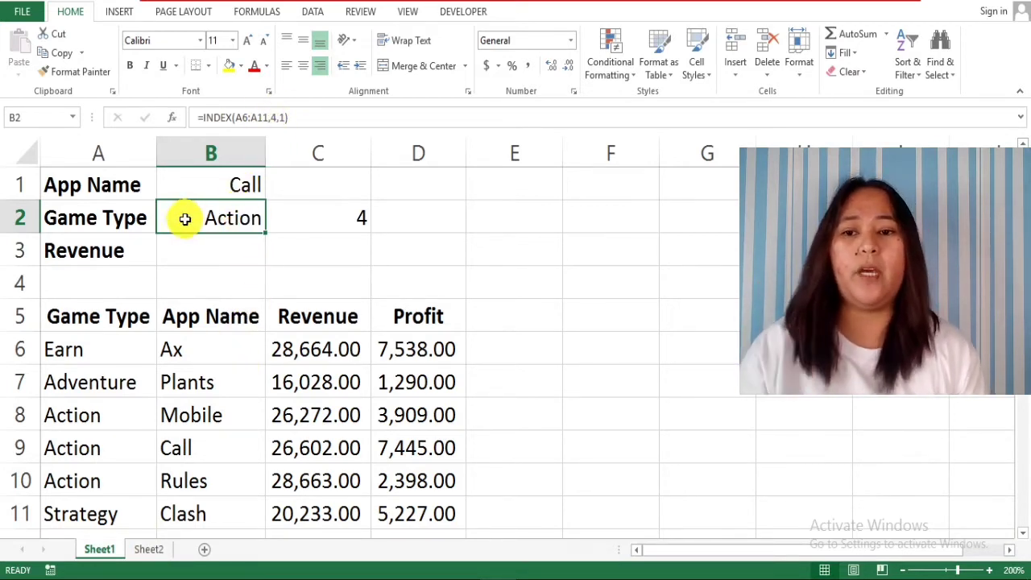
Enter =INDEX(A6:A11,MATCH(B1,B6:B11,0)) in B2, returning Action for Call.
type("=")
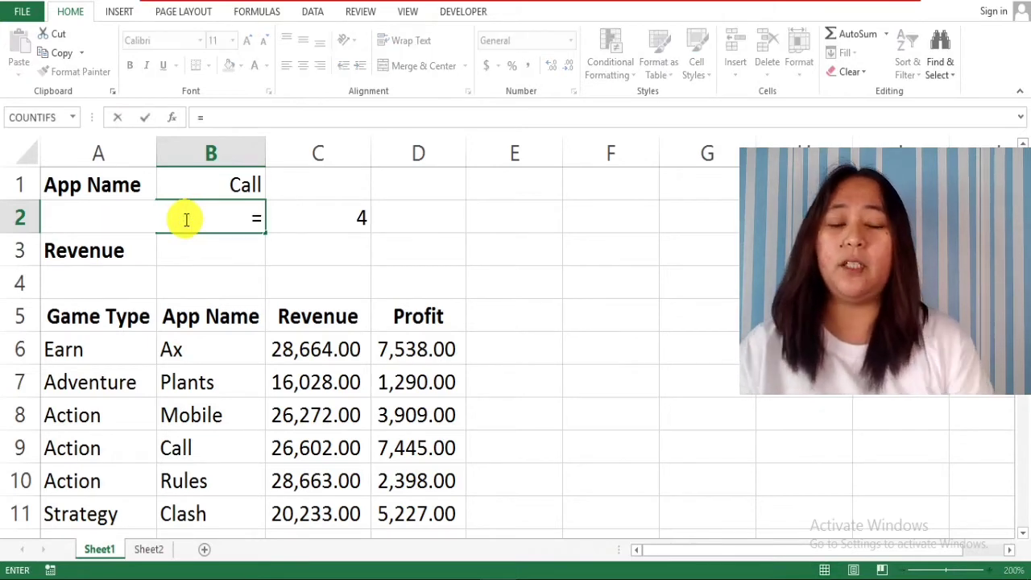
type("inde")
type("x")
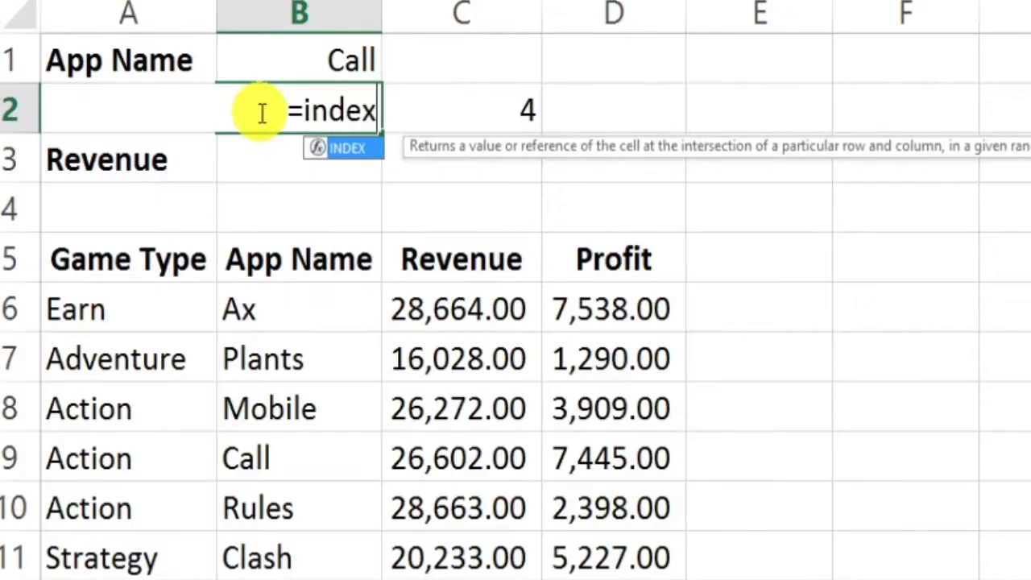
type("(")
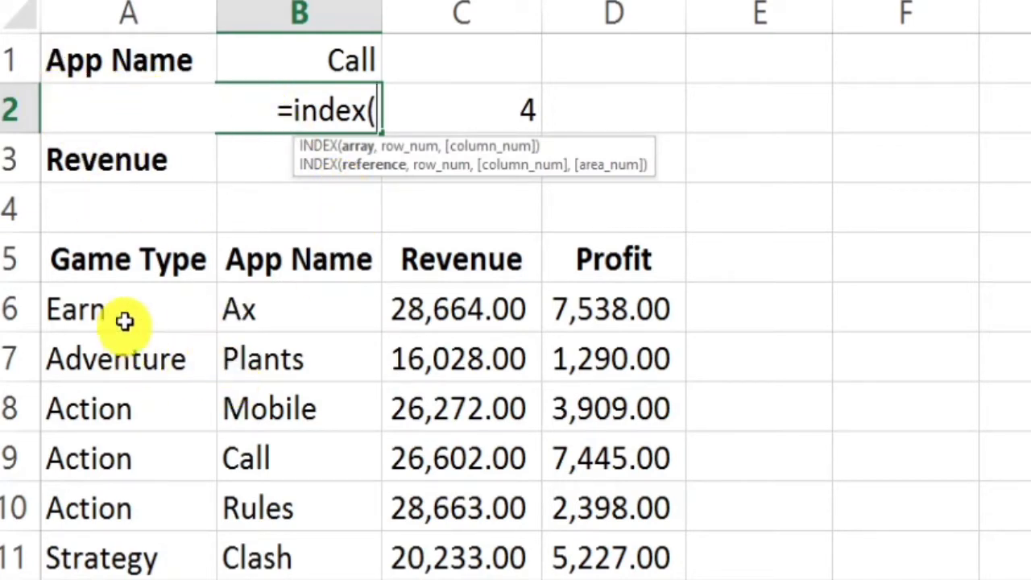
left_click_drag(123, 316, 129, 567)
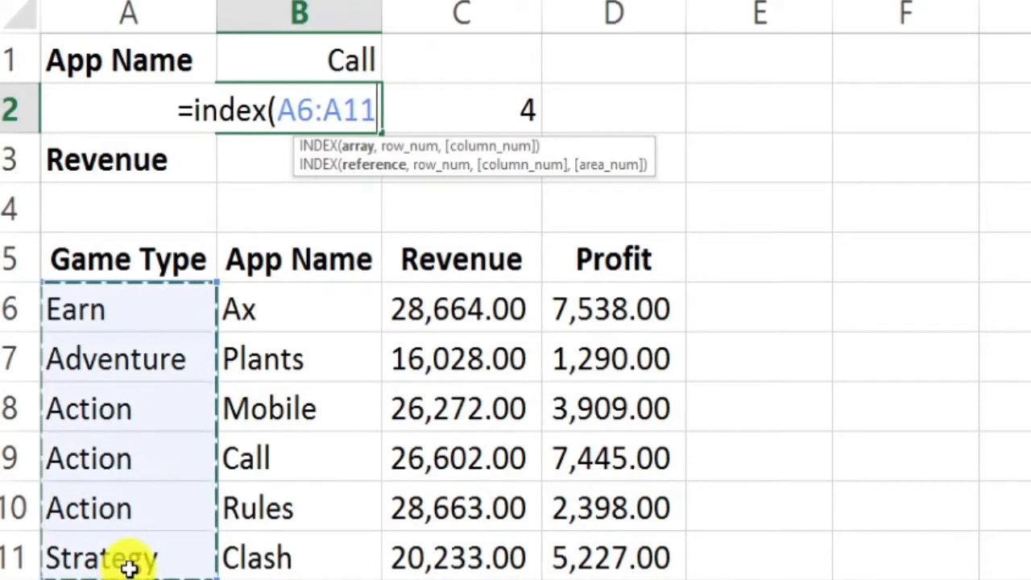
type(",")
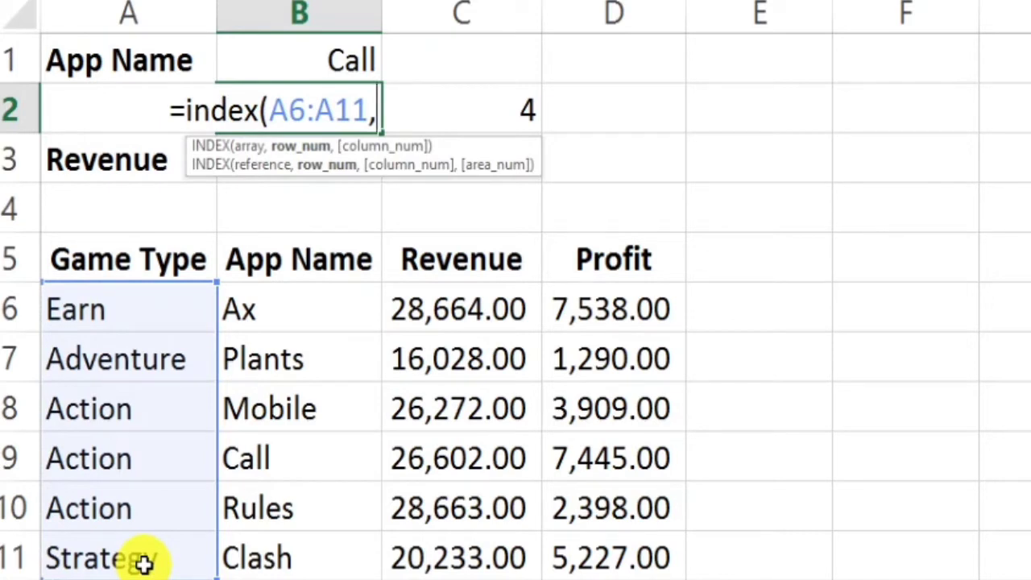
type("mat")
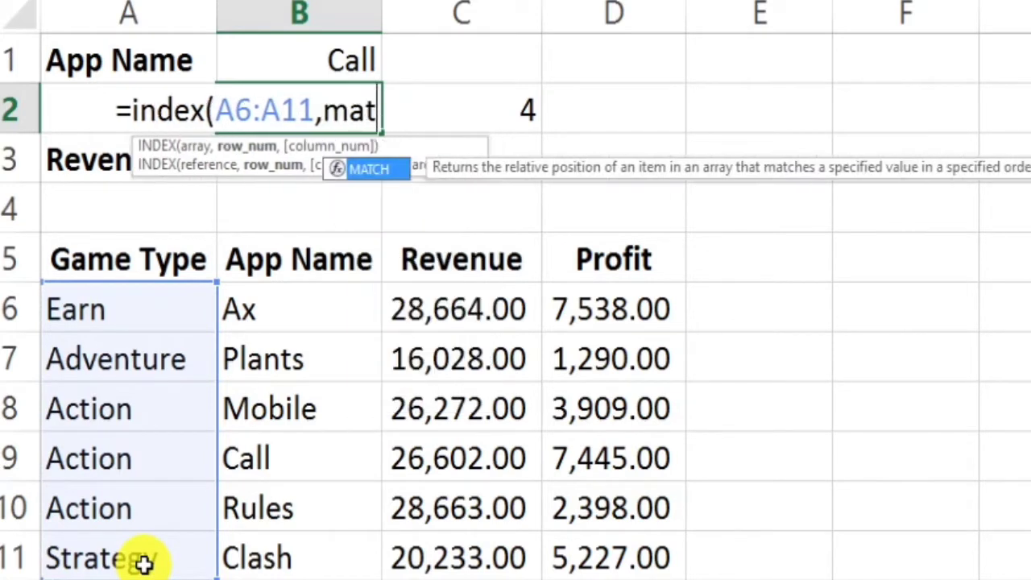
type("ch")
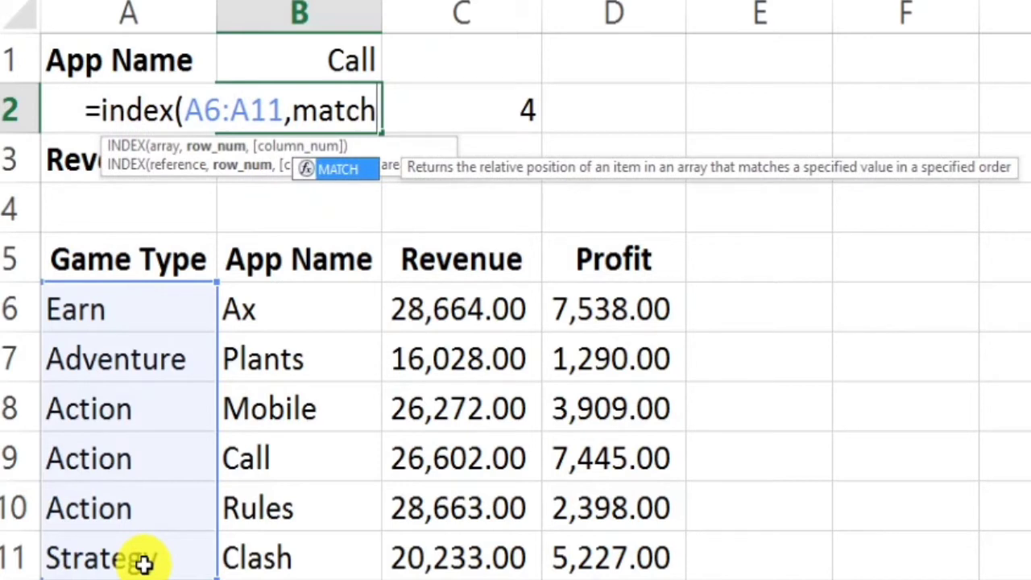
type("(")
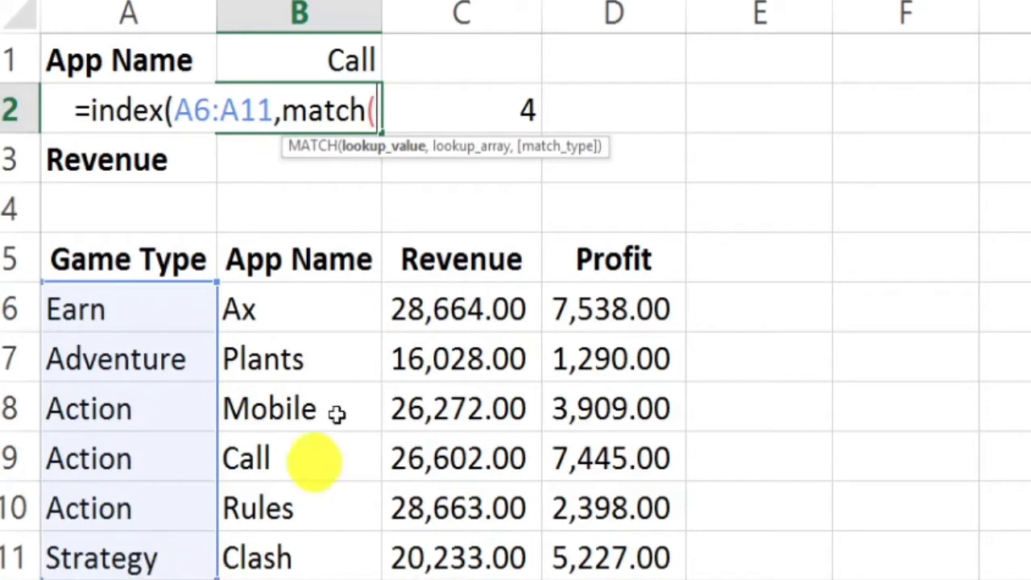
left_click(340, 60)
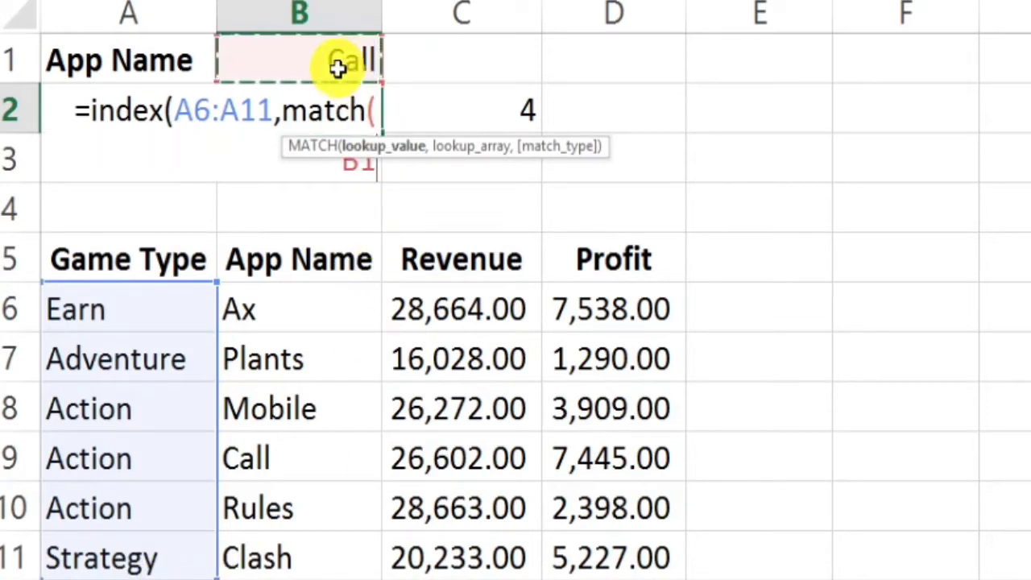
type(",")
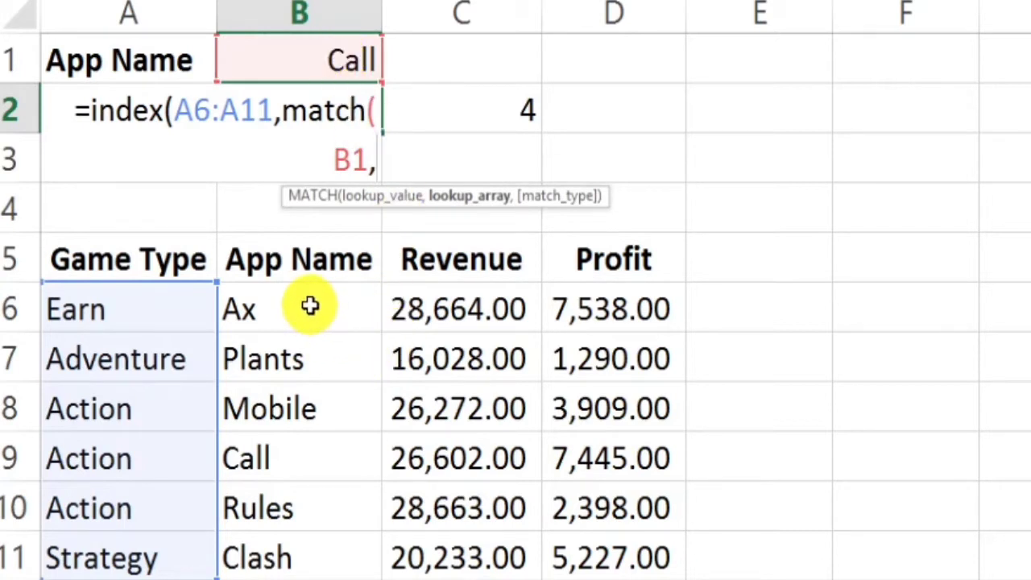
left_click_drag(311, 305, 317, 534)
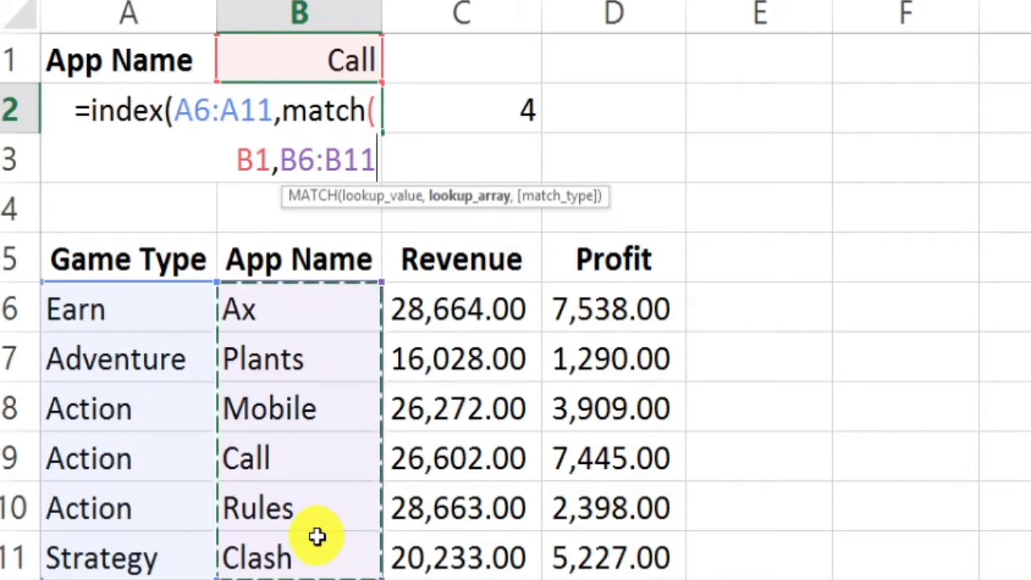
type(",")
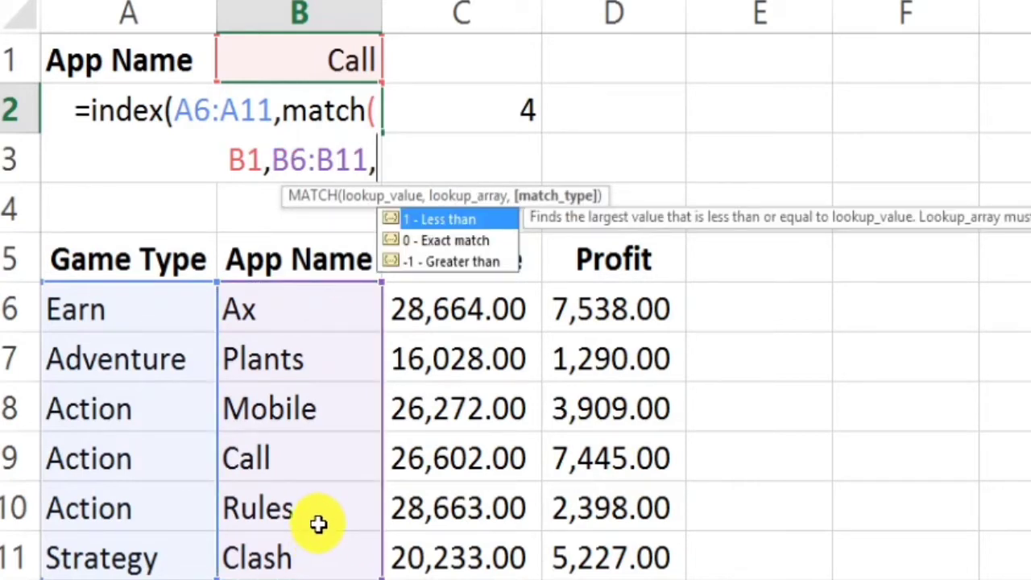
type("0")
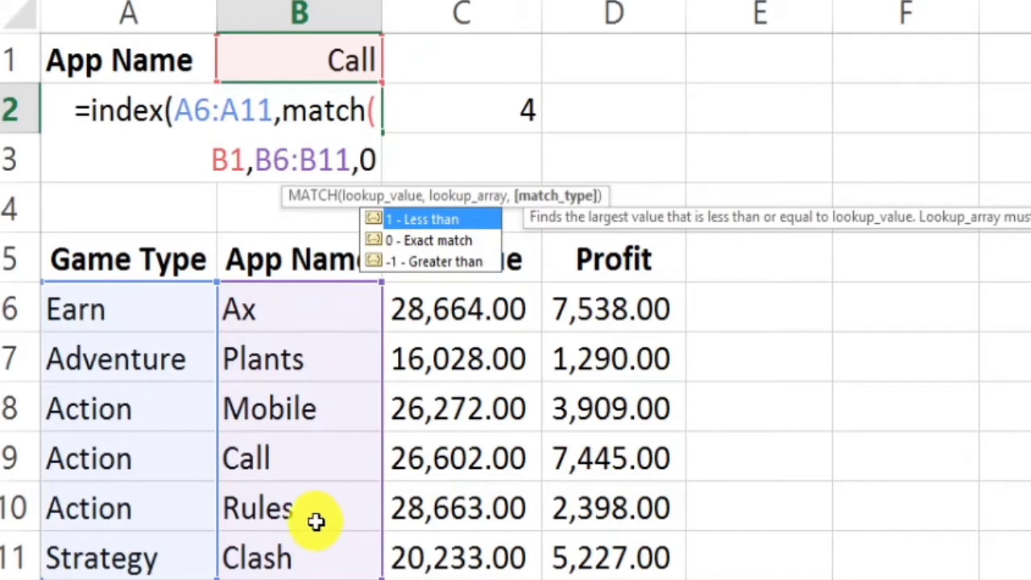
type(")")
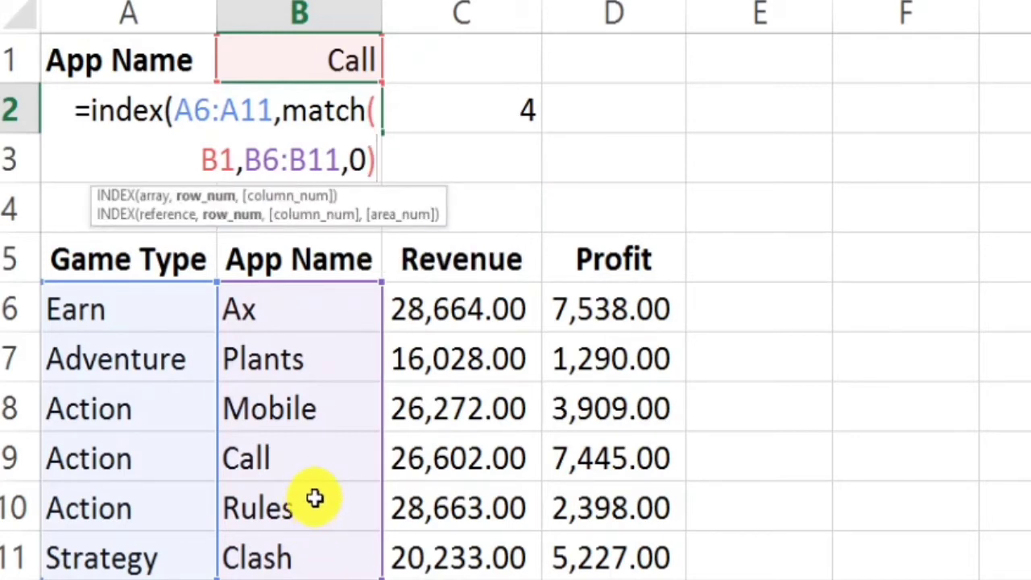
type(")")
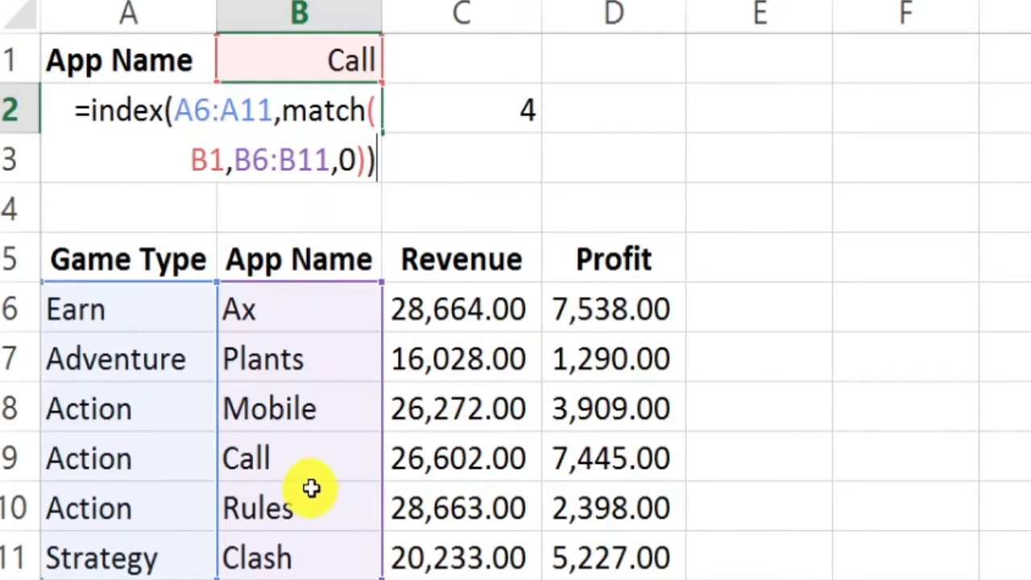
key("Return")
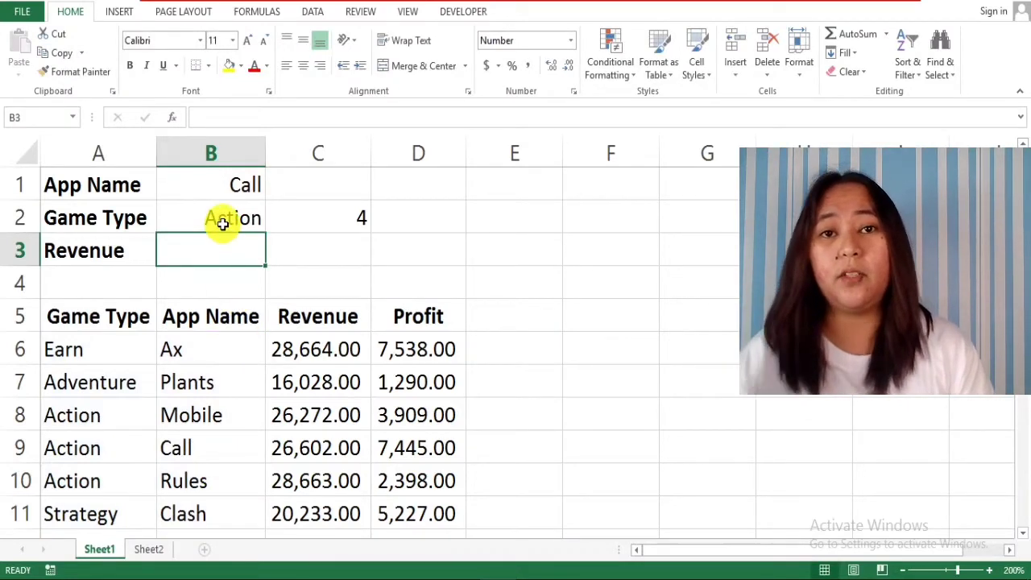
left_click(222, 226)
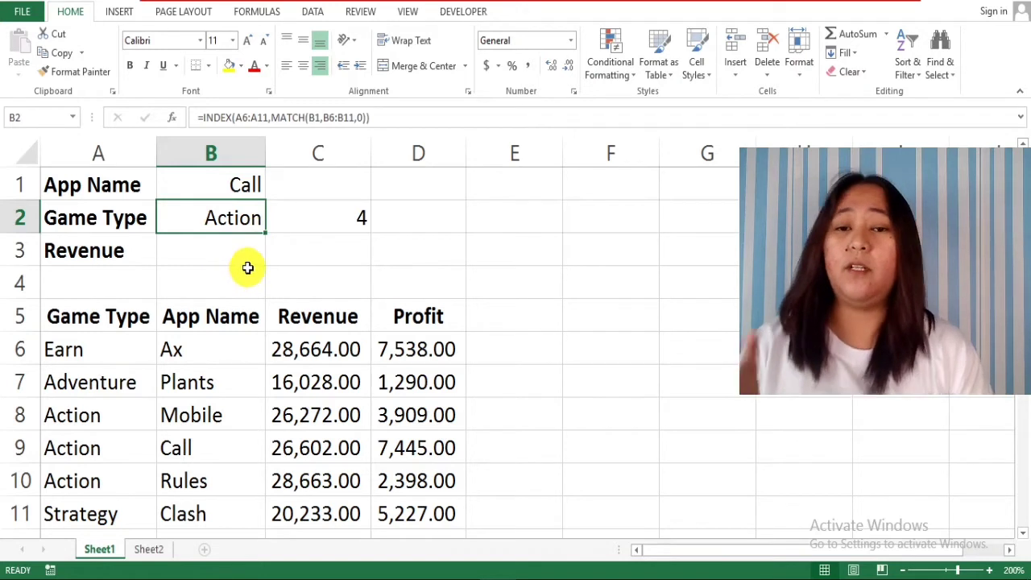
Enter =INDEX(C6:C11,MATCH(B1,B6:B11,0)) in B3, returning Call's revenue 26,602.00.
left_click(201, 255)
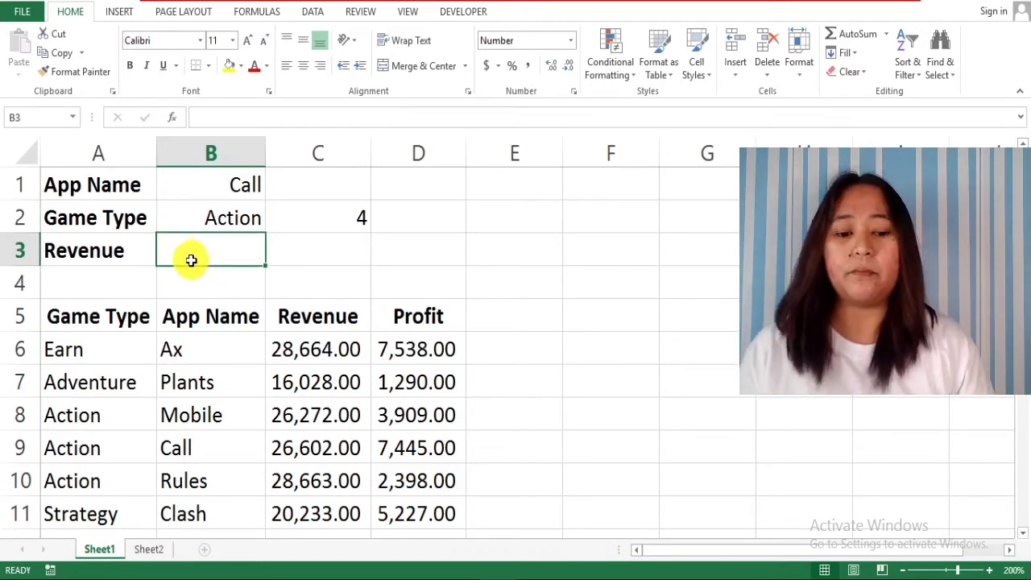
type("=inde")
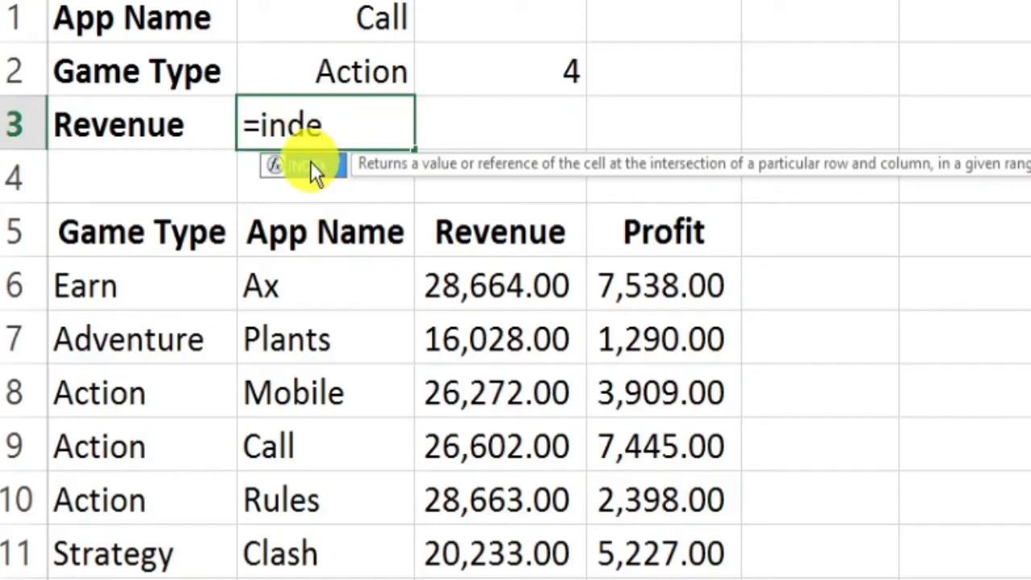
double_click(310, 164)
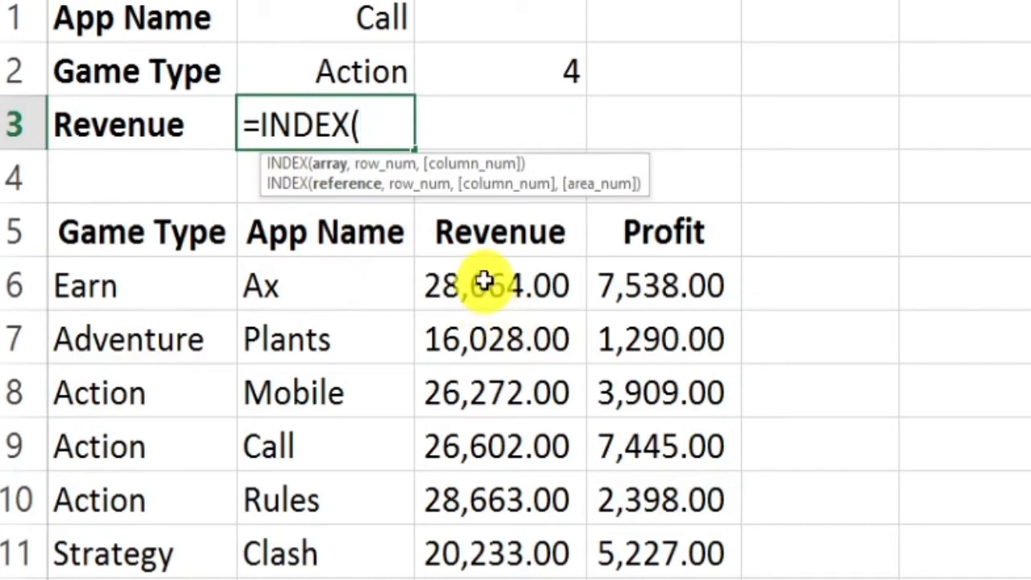
left_click_drag(482, 276, 493, 544)
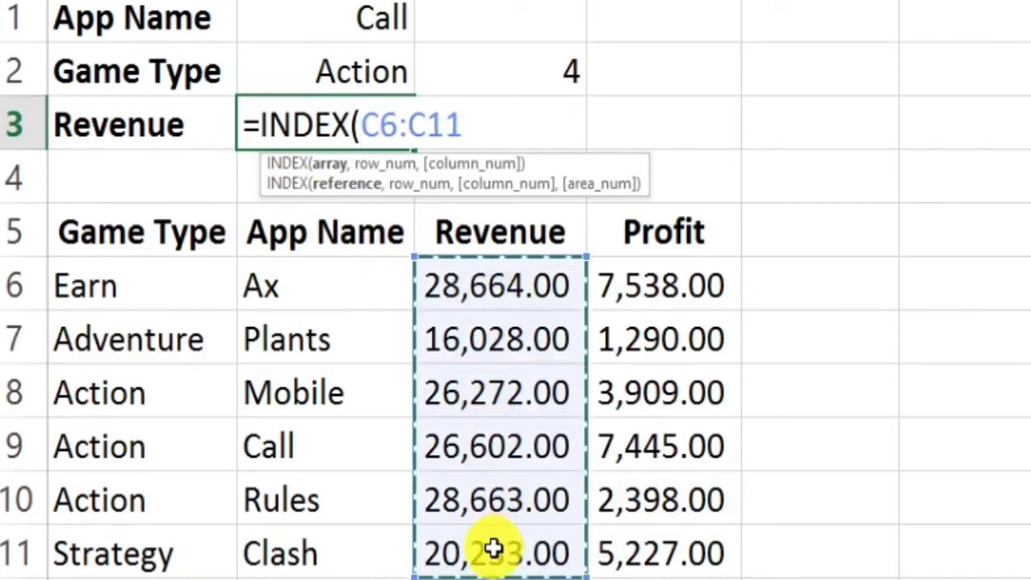
type(",")
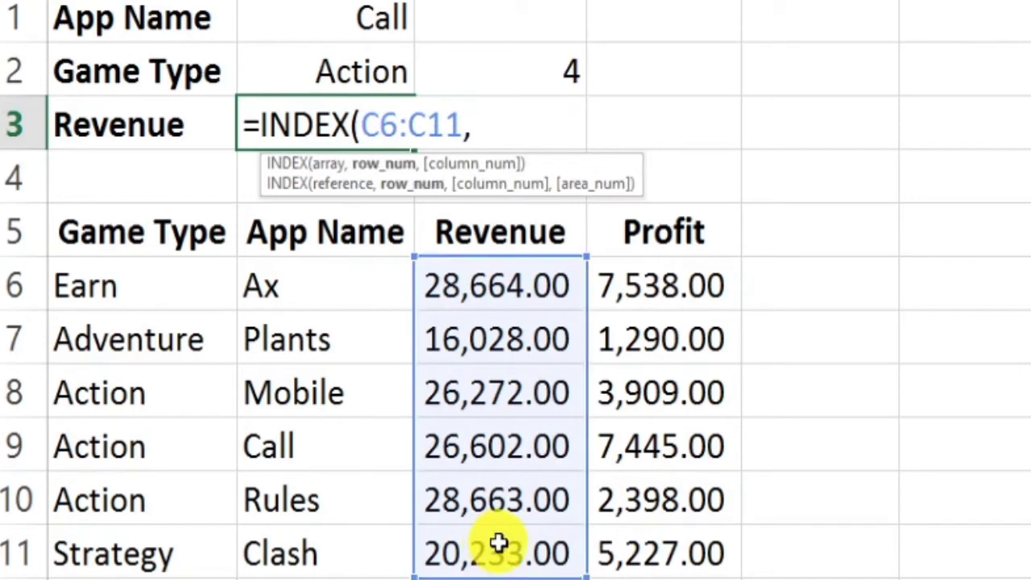
type("match")
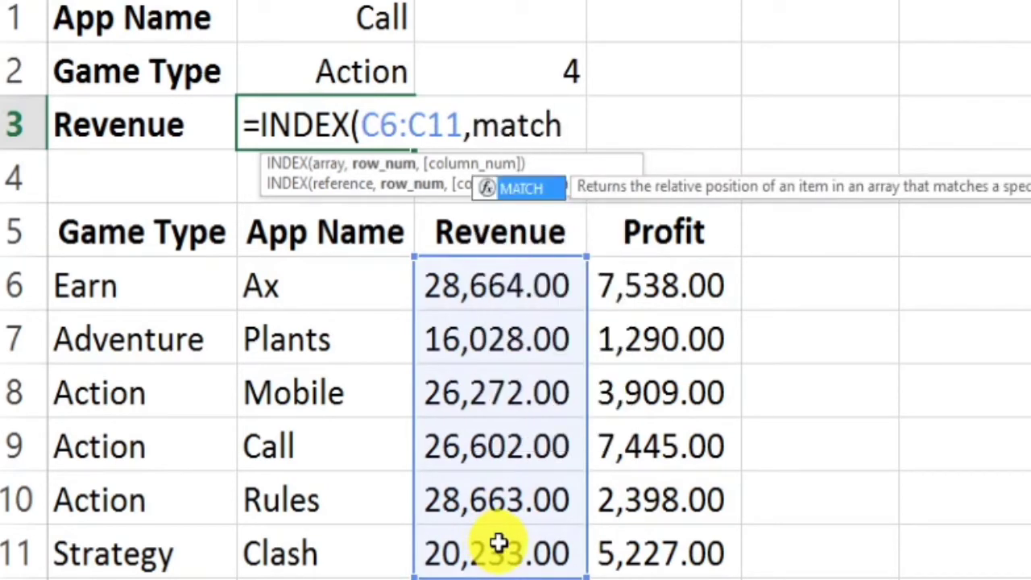
type("(")
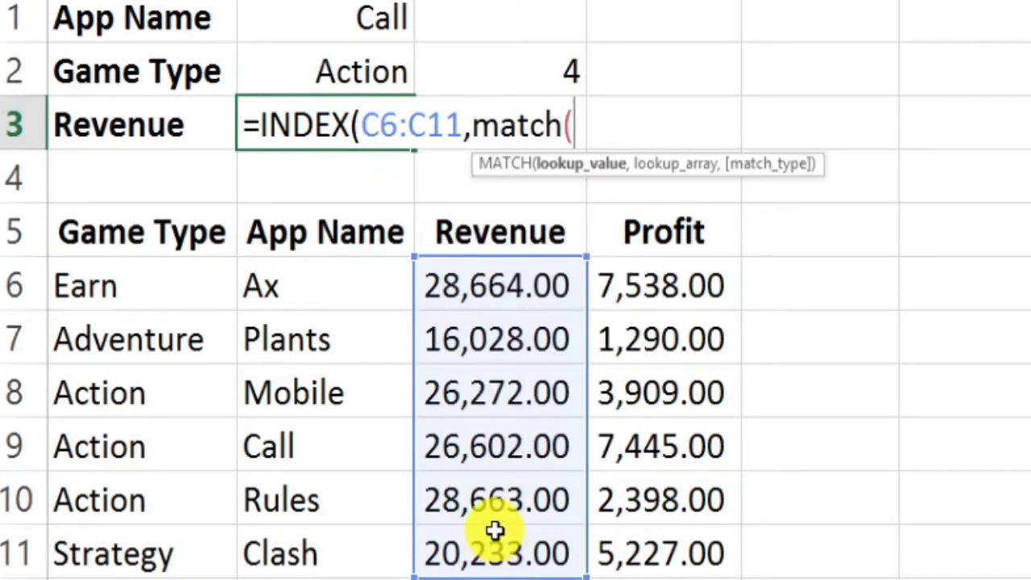
left_click(377, 23)
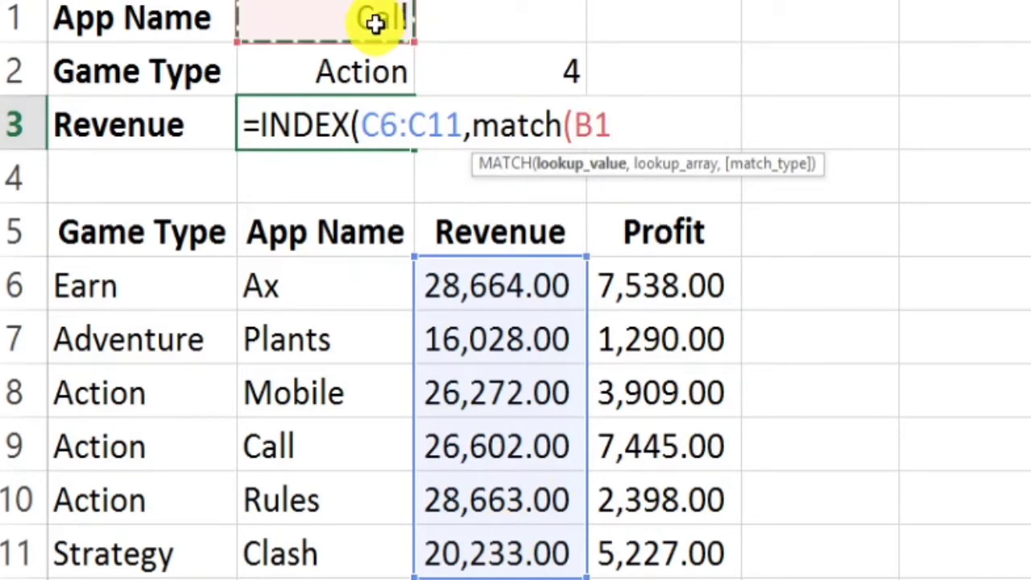
type(",")
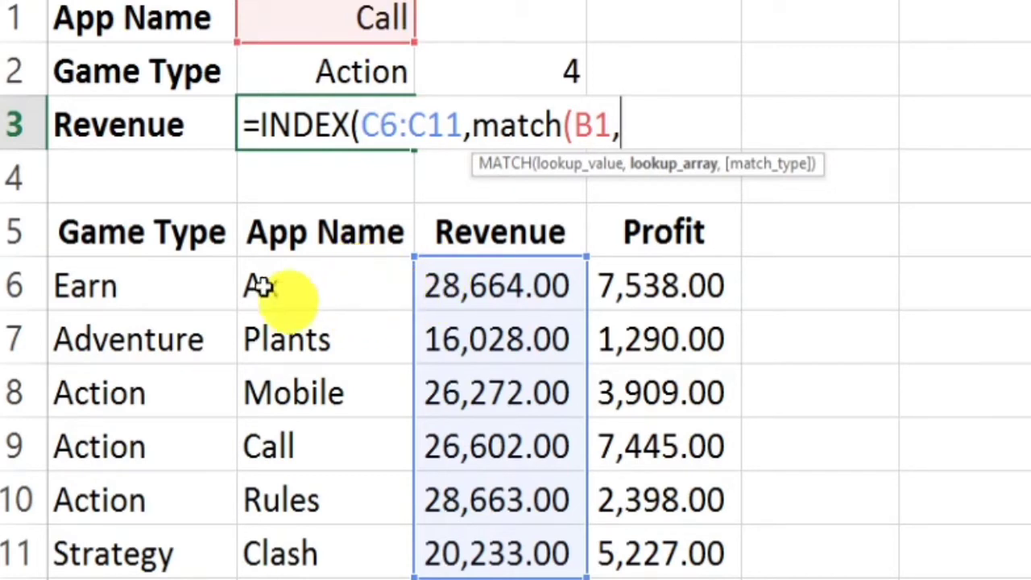
left_click_drag(325, 291, 310, 554)
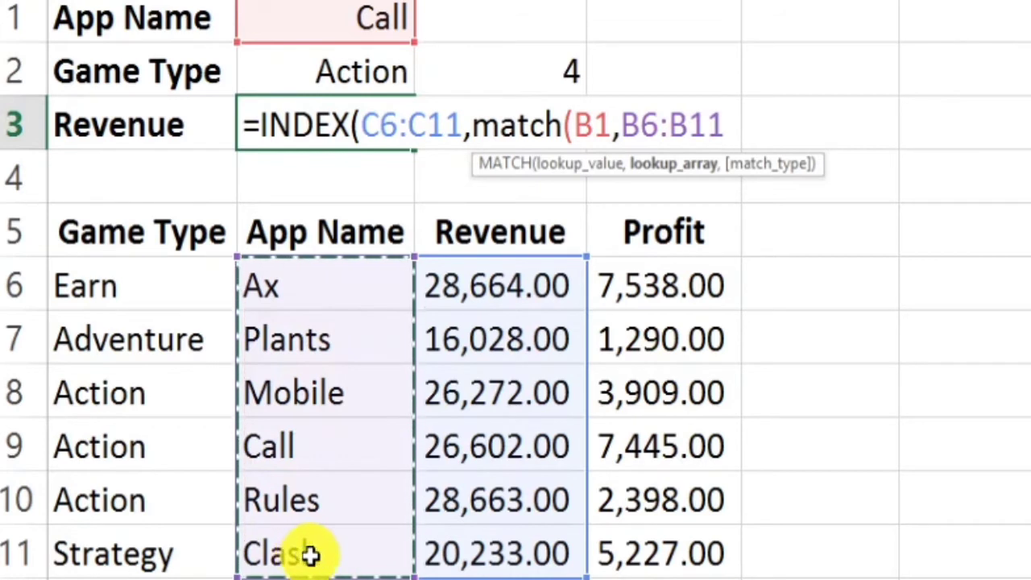
type(",")
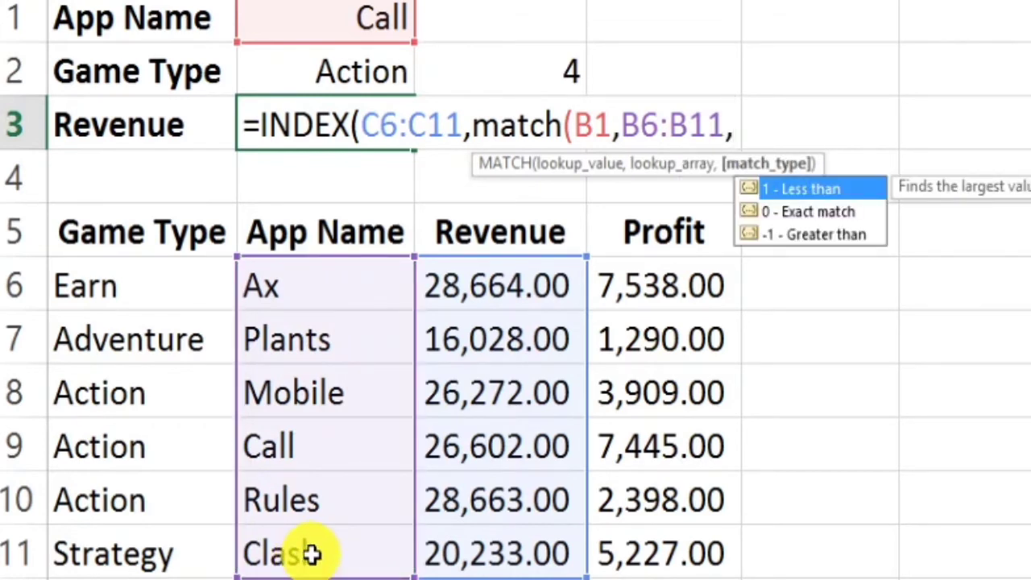
type("0")
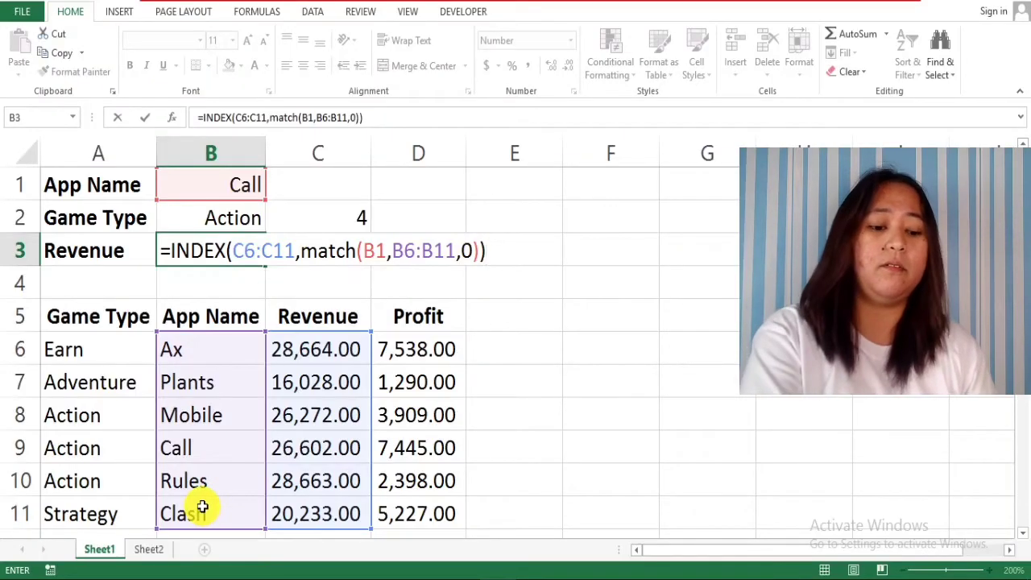
key("Return")
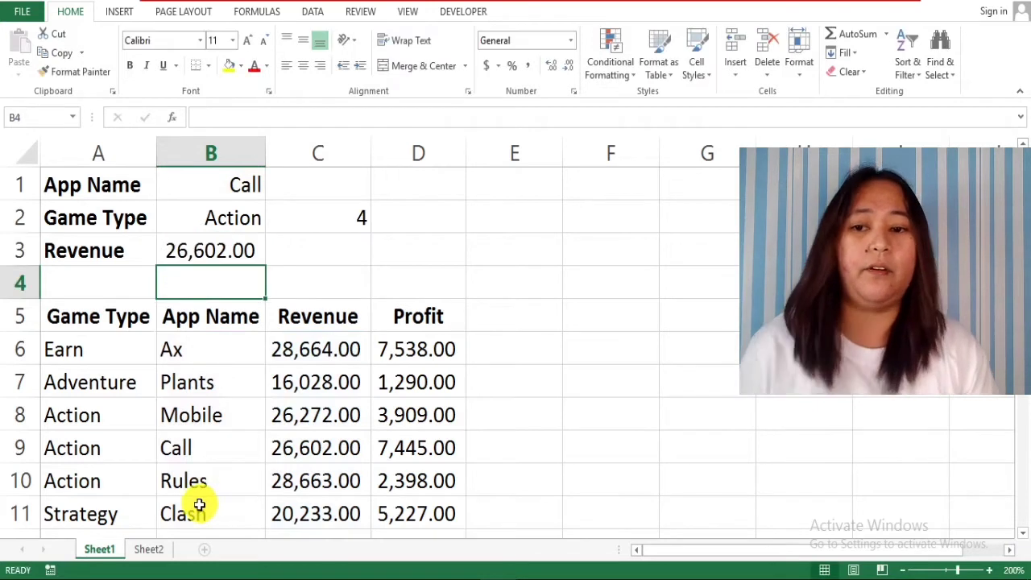
Compare B3's 26,602.00 with C9, then set A3 to Profit and recheck B3's formula.
left_click(228, 249)
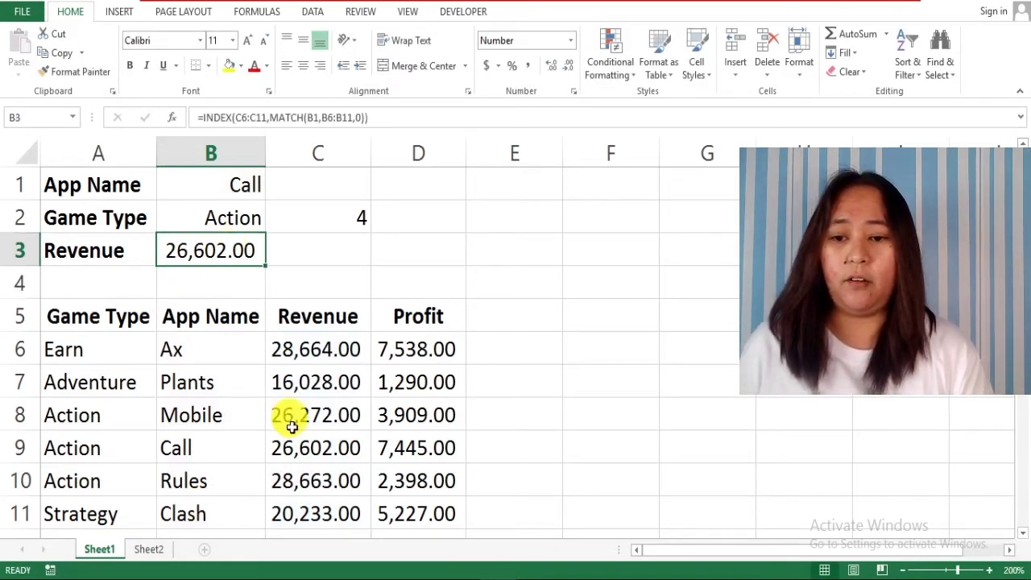
left_click(328, 452)
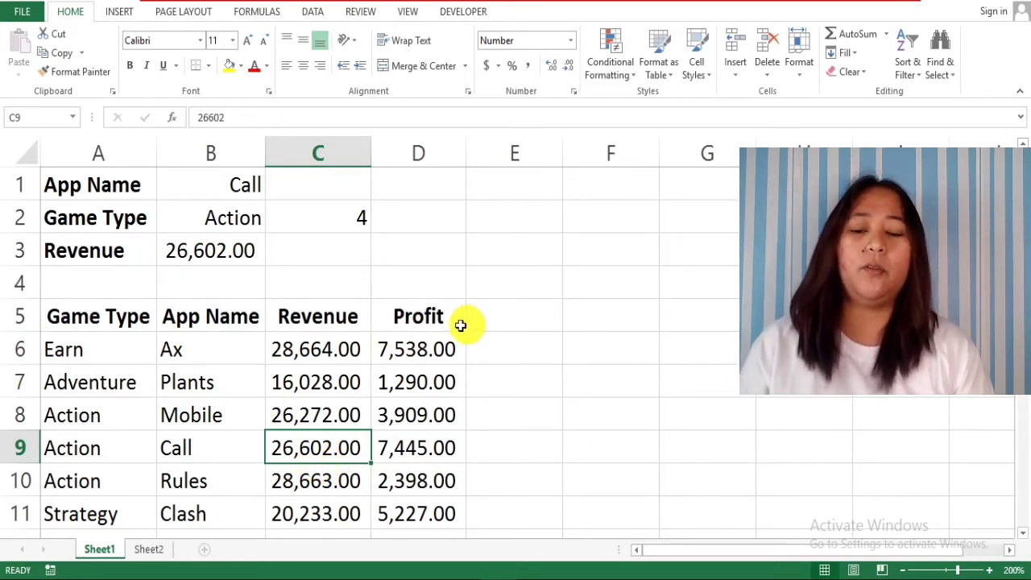
left_click(113, 250)
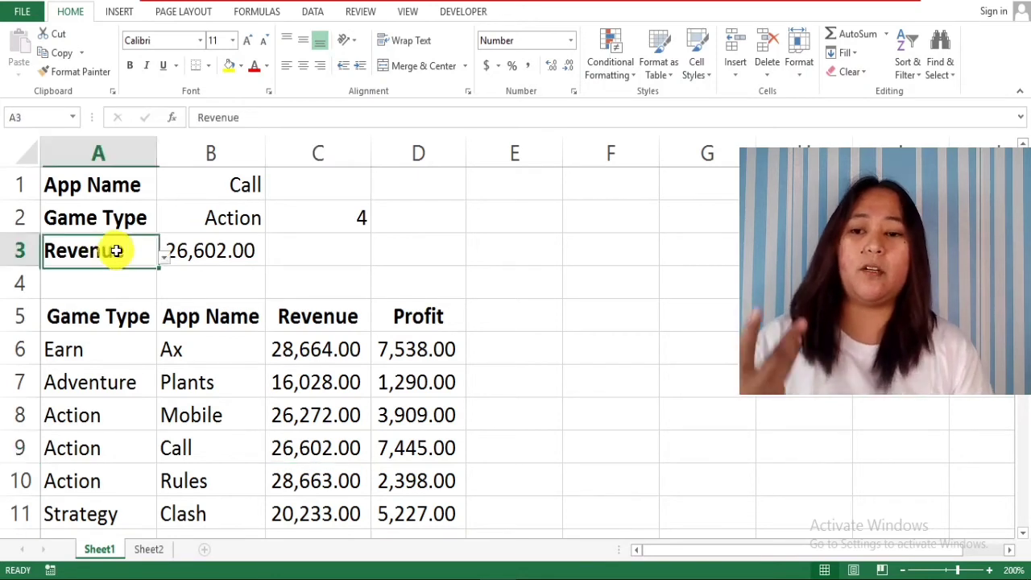
left_click(166, 258)
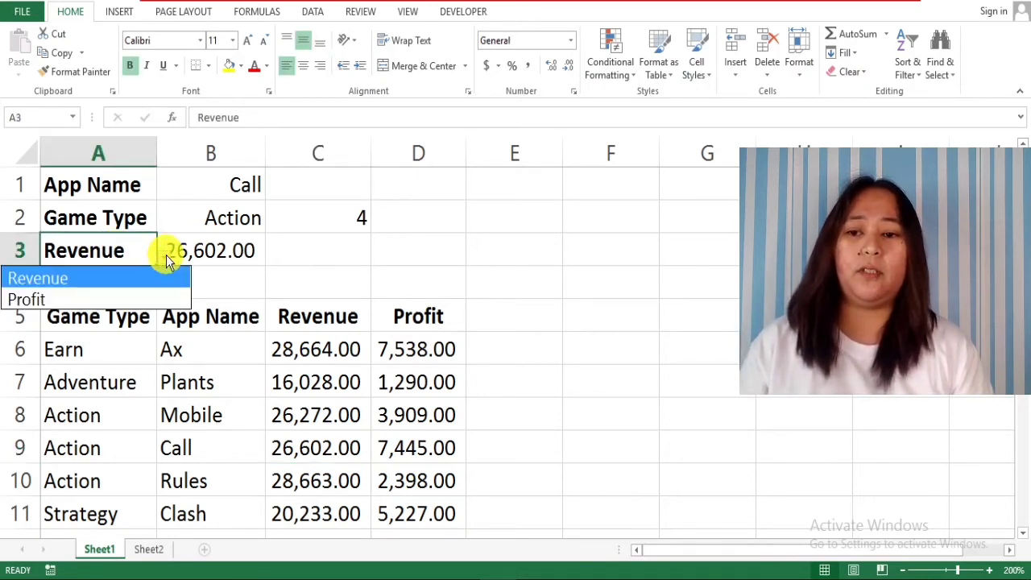
left_click(33, 300)
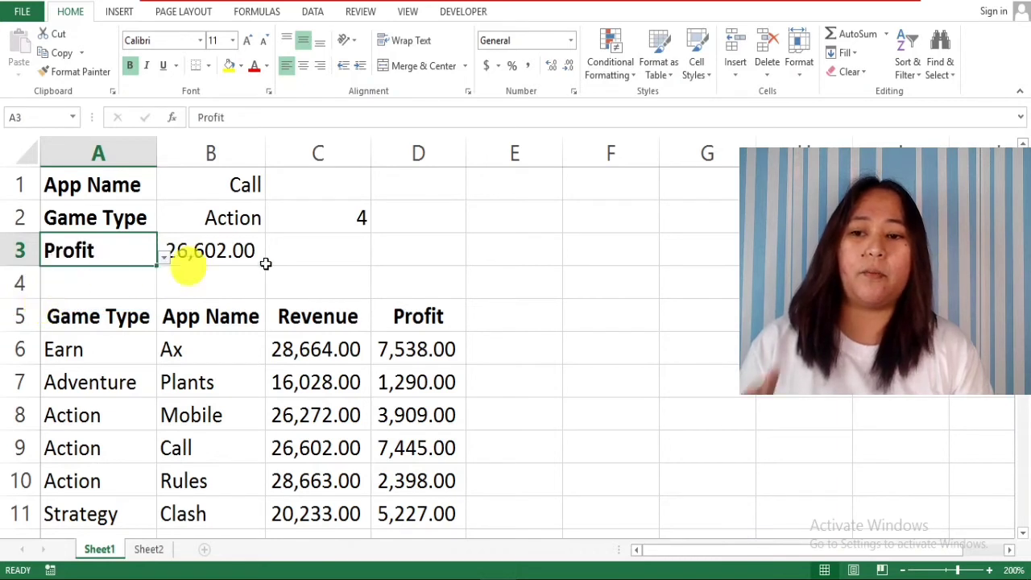
left_click(345, 266)
left_click(225, 257)
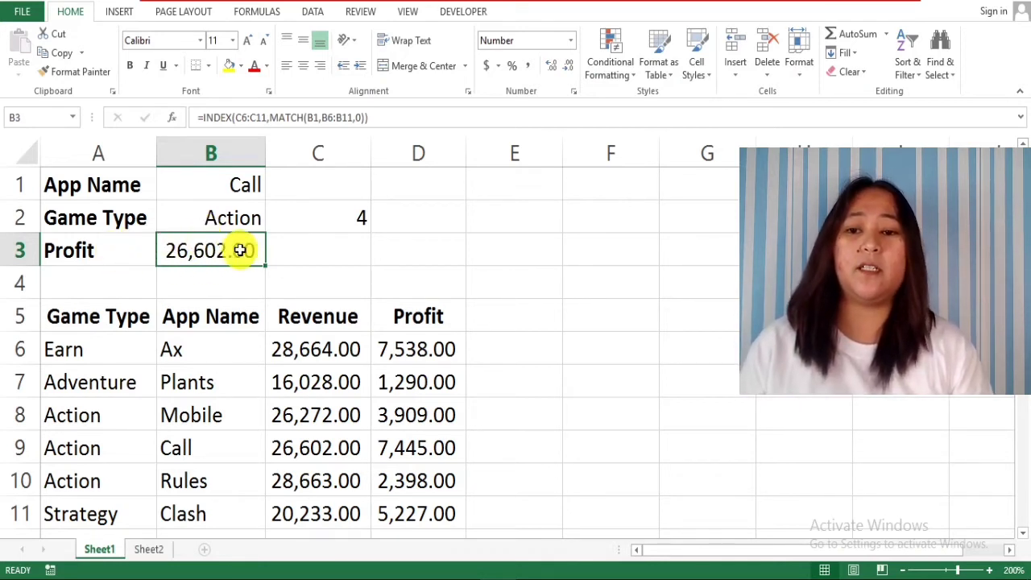
left_click(109, 242)
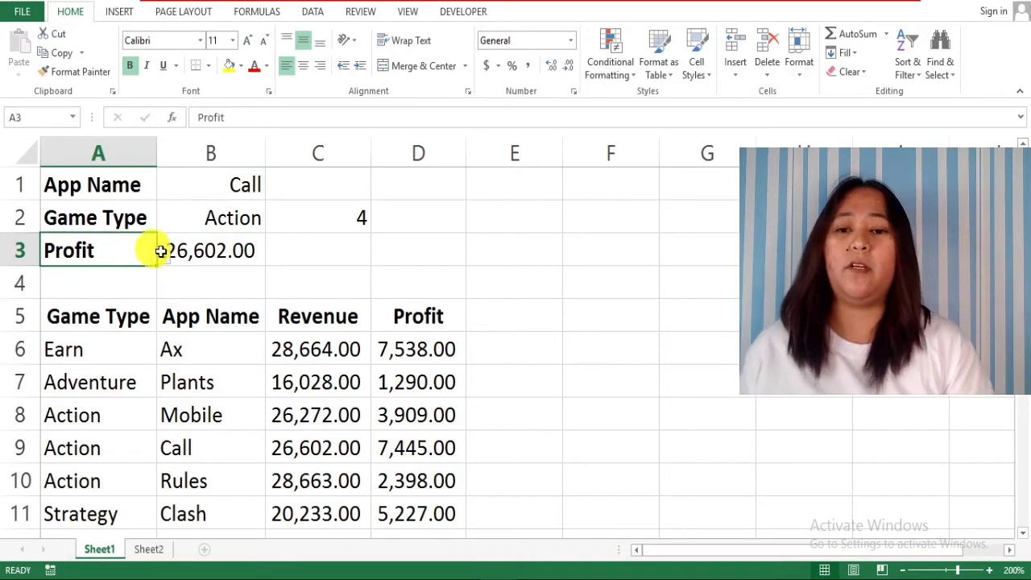
left_click(240, 242)
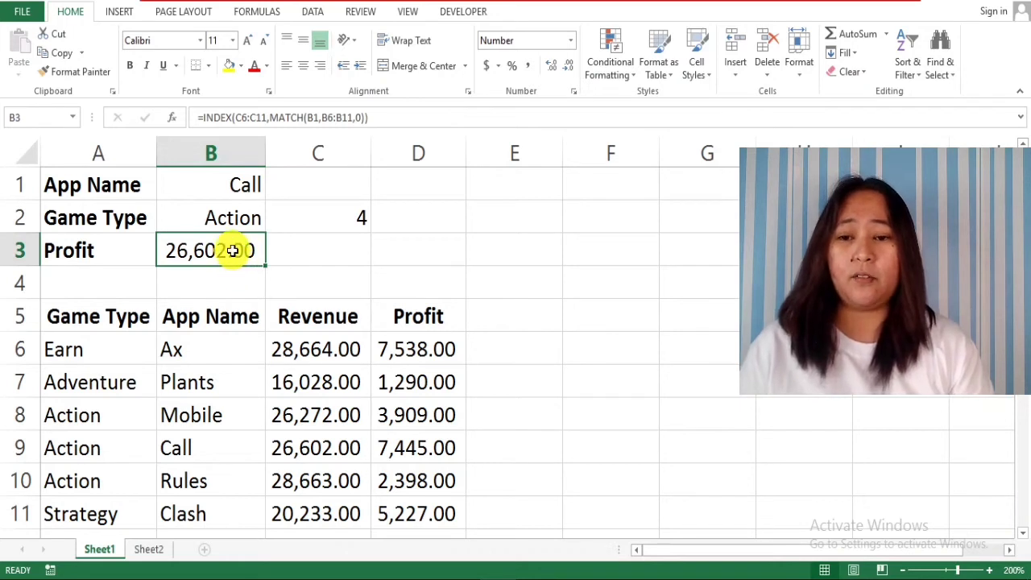
Widen B3's INDEX range to C6:D11 and add MATCH(A3,C5:D5,0) as the column argument.
double_click(233, 250)
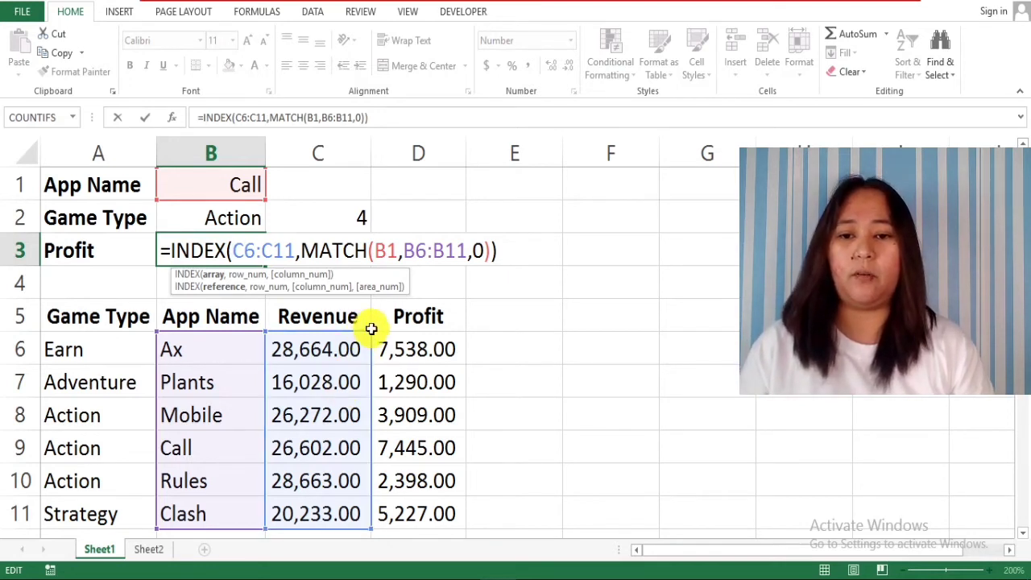
left_click_drag(388, 333, 435, 334)
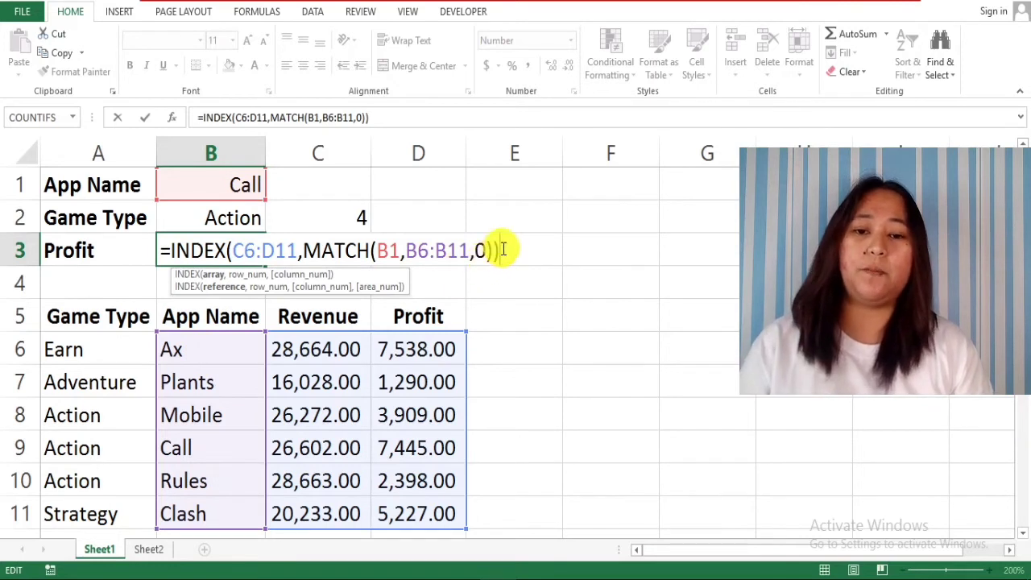
key("BackSpace")
type(",")
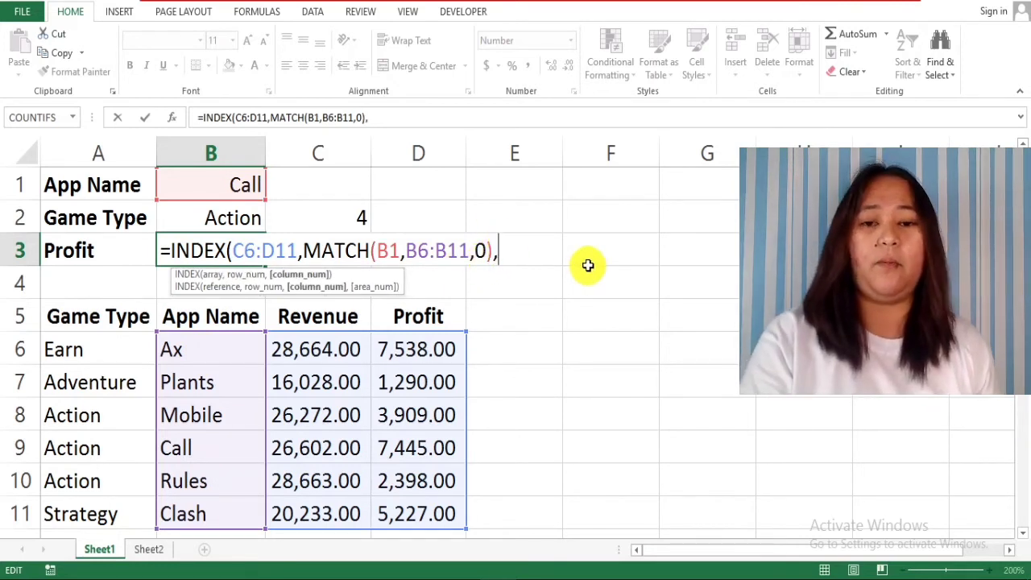
type("MA")
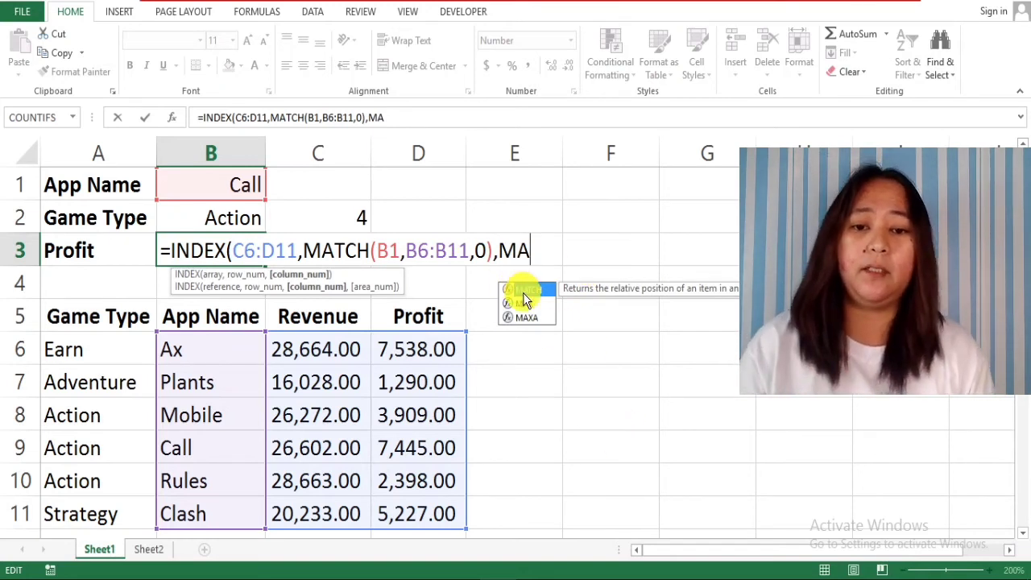
double_click(524, 290)
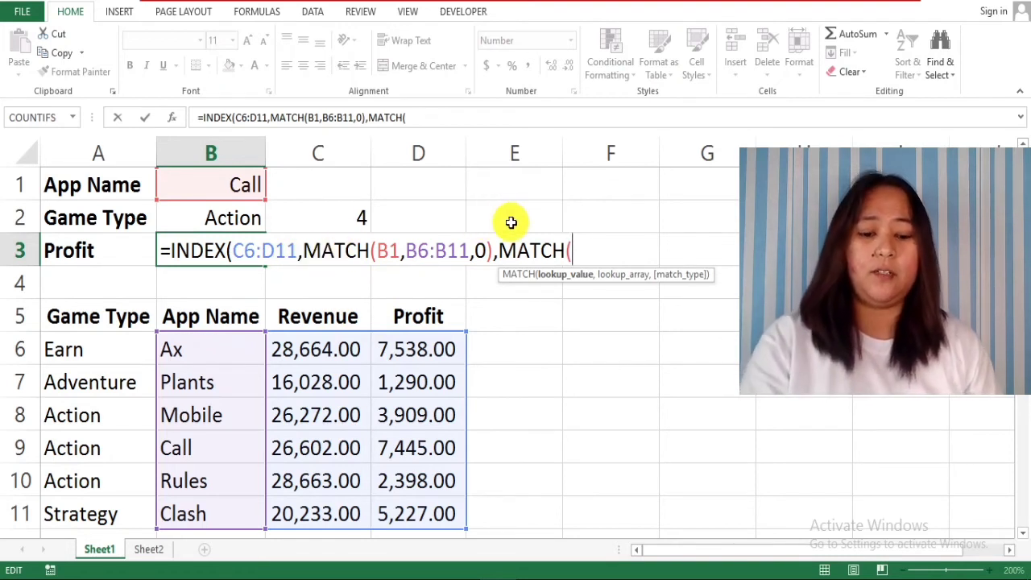
left_click(123, 250)
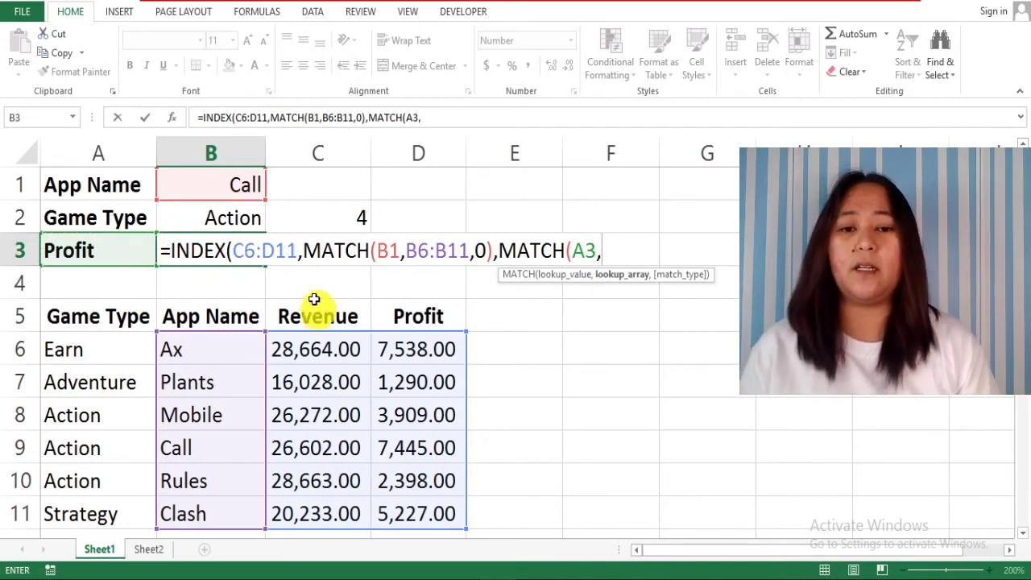
left_click_drag(318, 316, 411, 313)
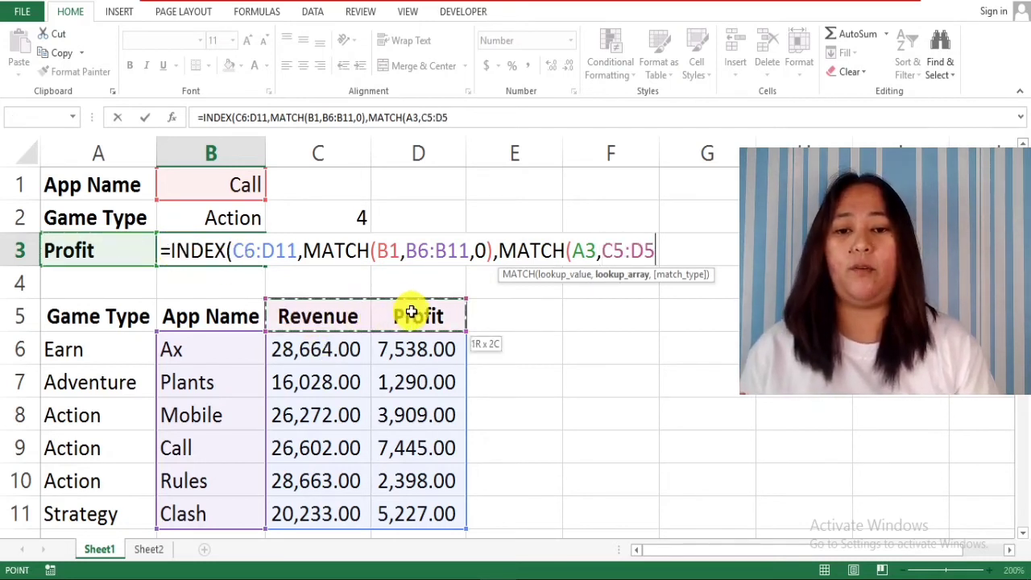
type(",0")
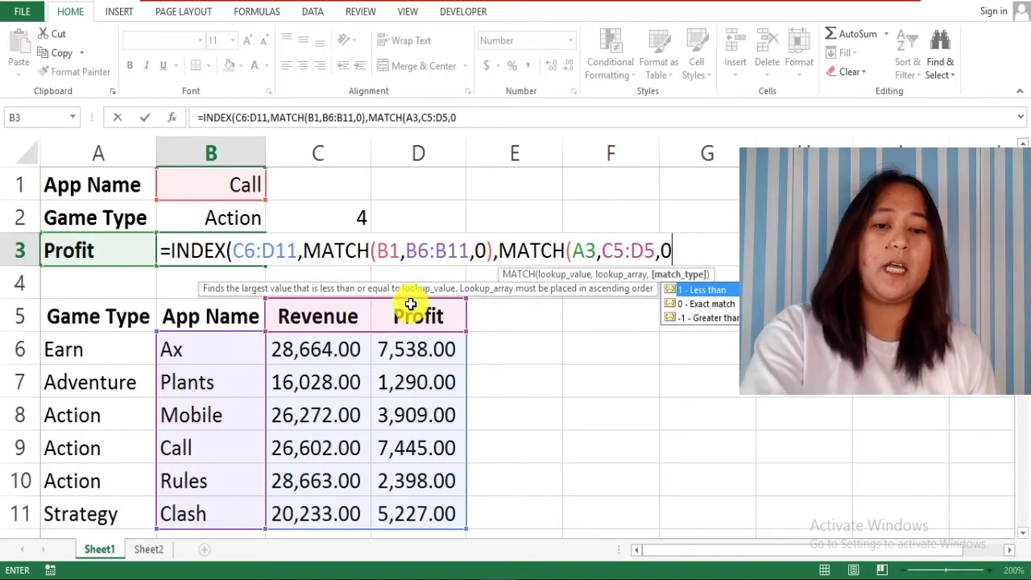
type(")")
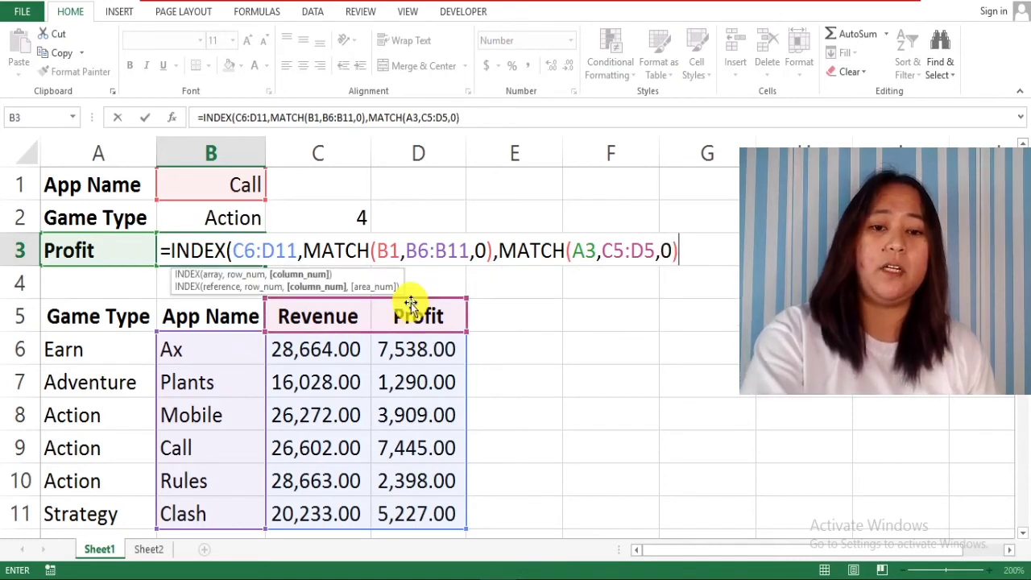
Commit the two-way INDEX/MATCH formula in B3, then pick Ax as the app name in B1.
key("Return")
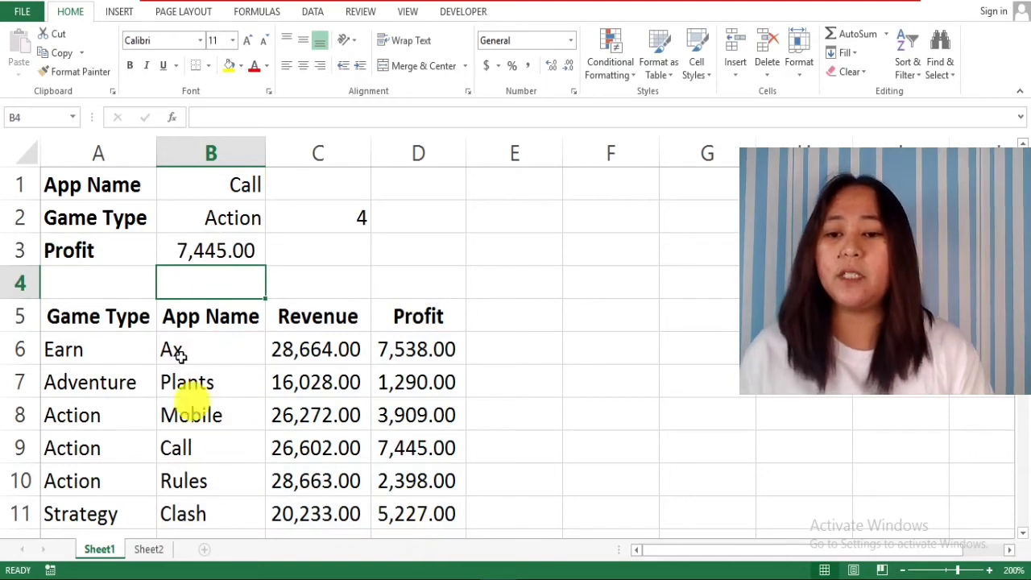
left_click(441, 451)
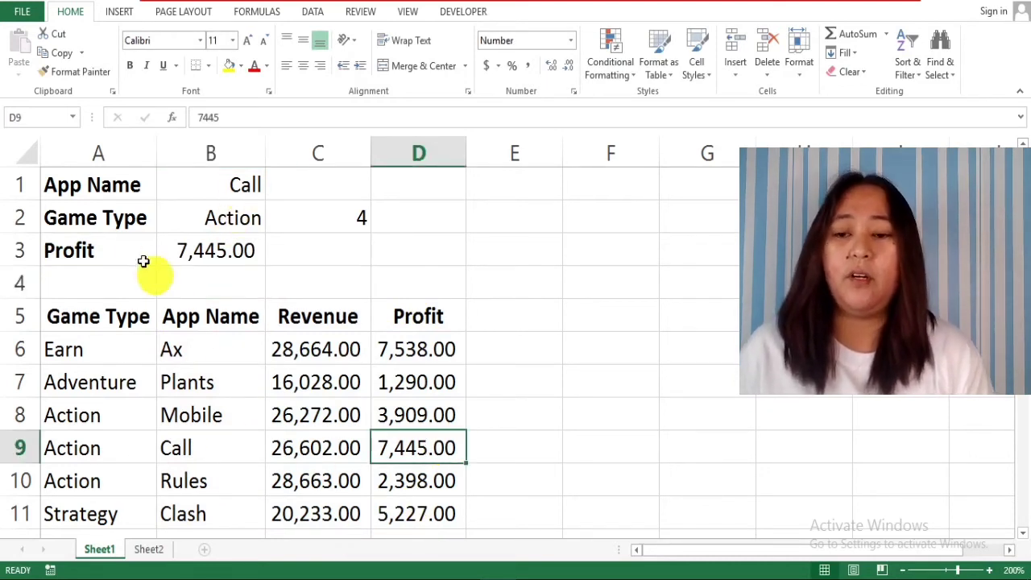
left_click(251, 173)
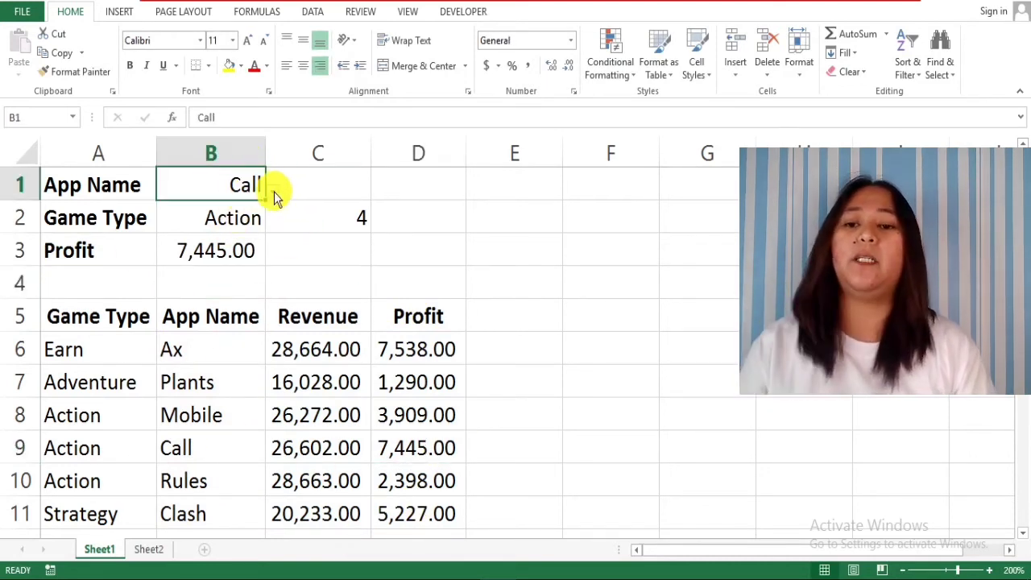
left_click(273, 191)
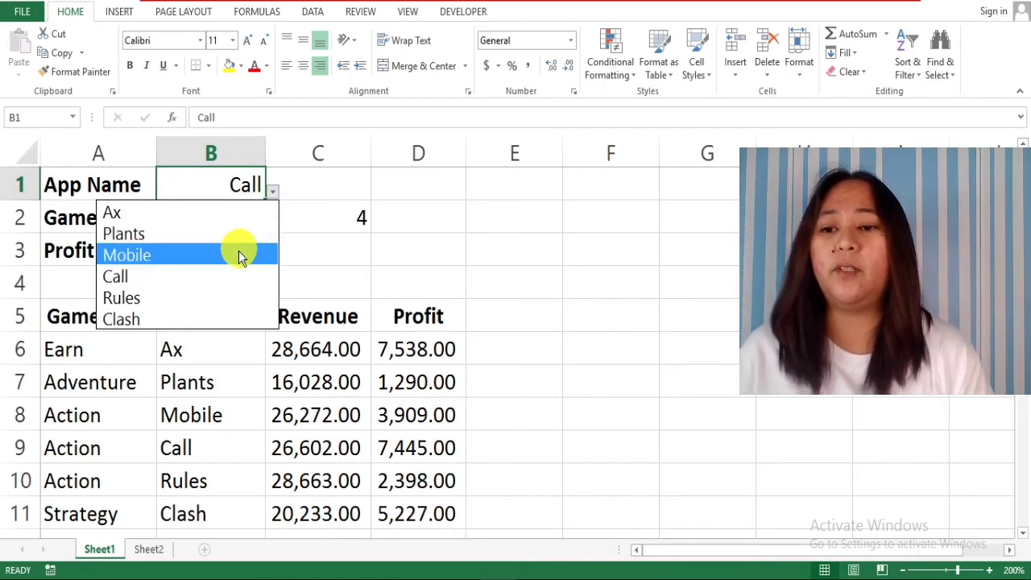
key("Escape")
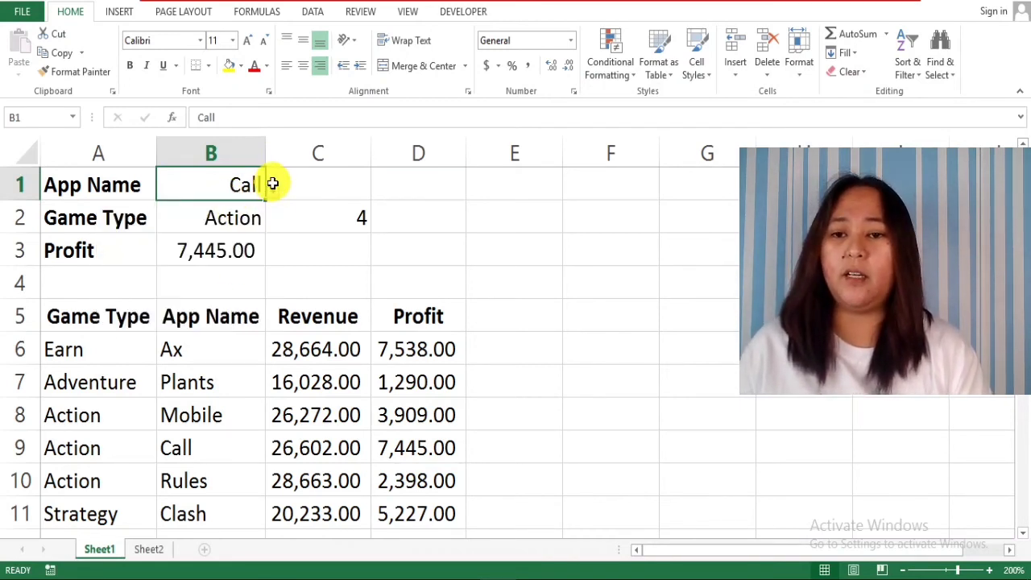
left_click(273, 190)
left_click(187, 215)
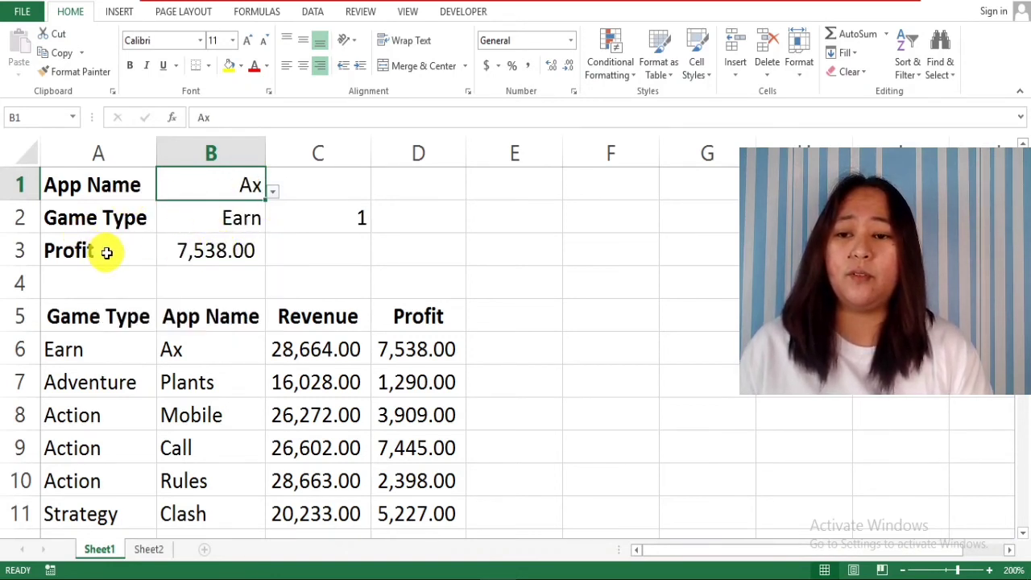
left_click(197, 253)
Set A3's measure to Revenue and check B3's 28,664.00 against Ax's revenue in C6.
left_click(435, 354)
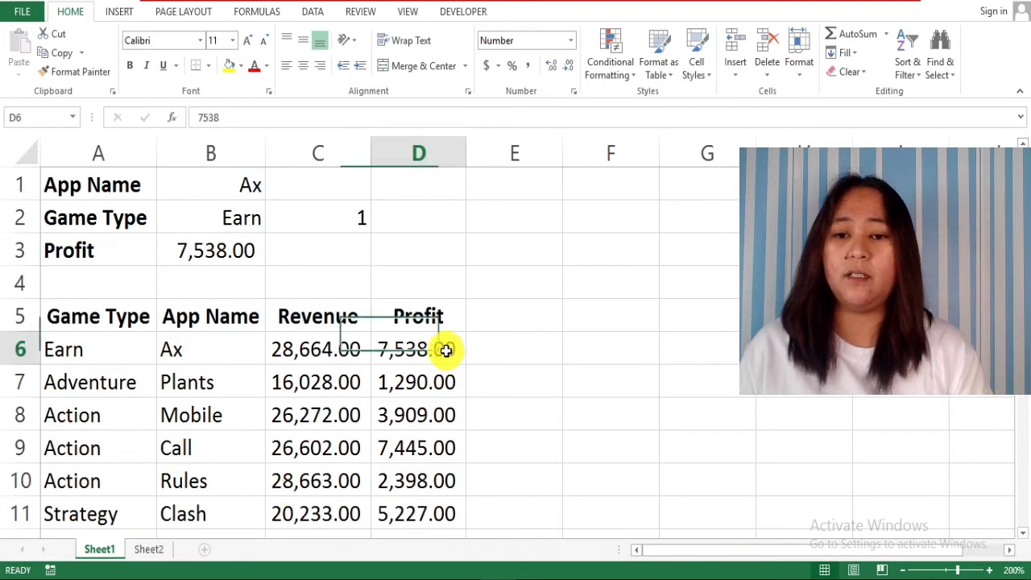
left_click(92, 256)
left_click(161, 259)
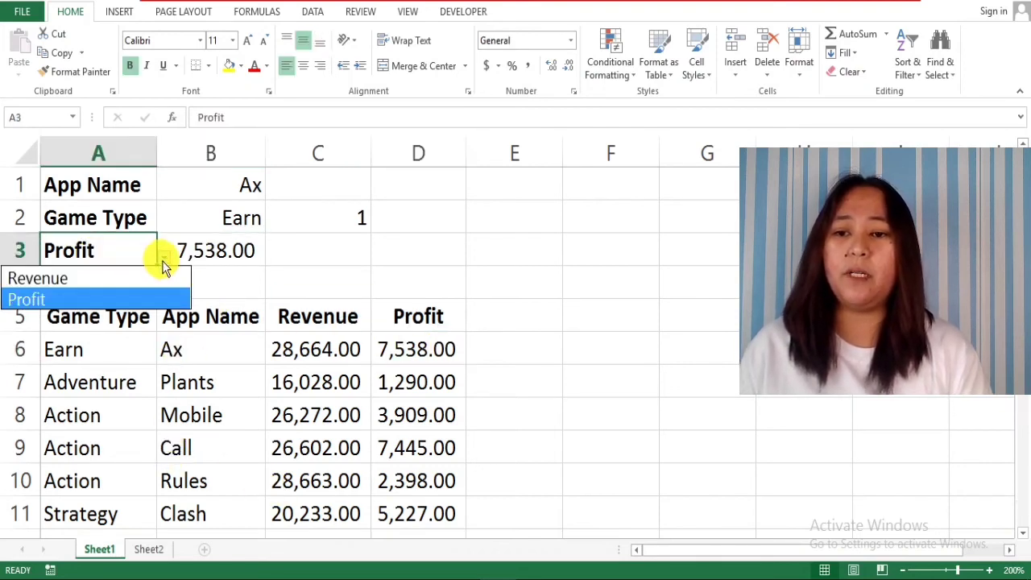
left_click(122, 279)
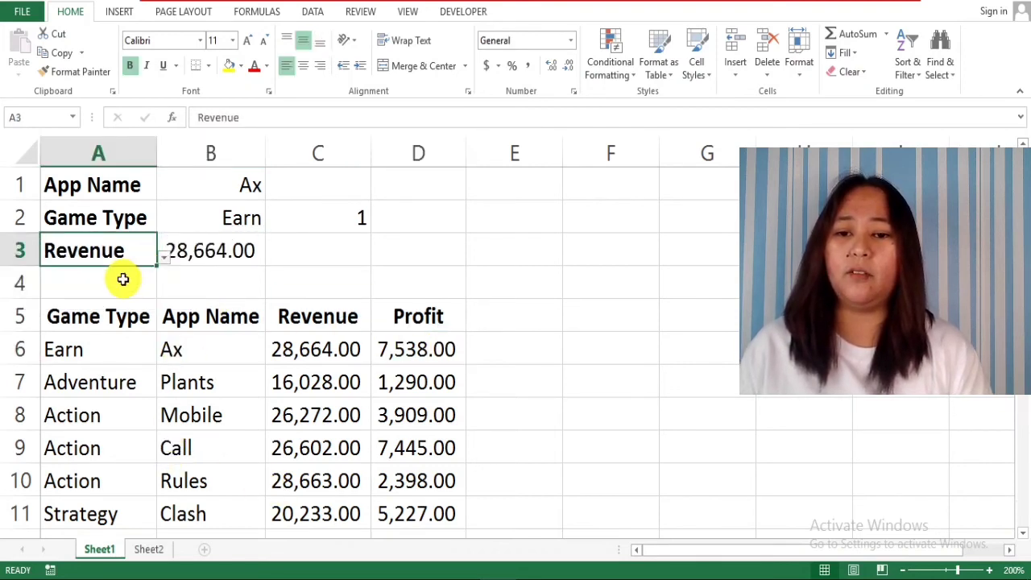
left_click(307, 344)
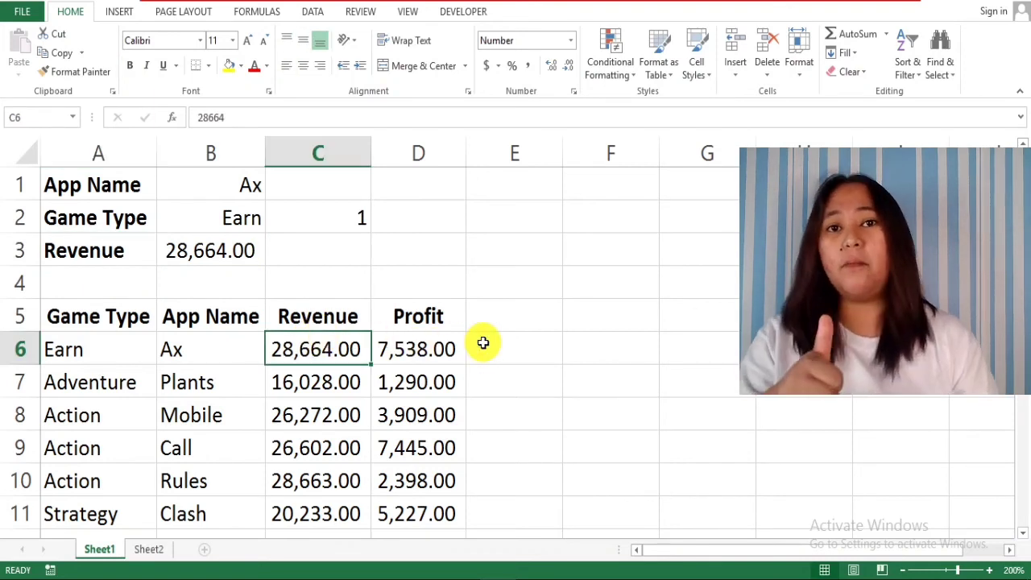